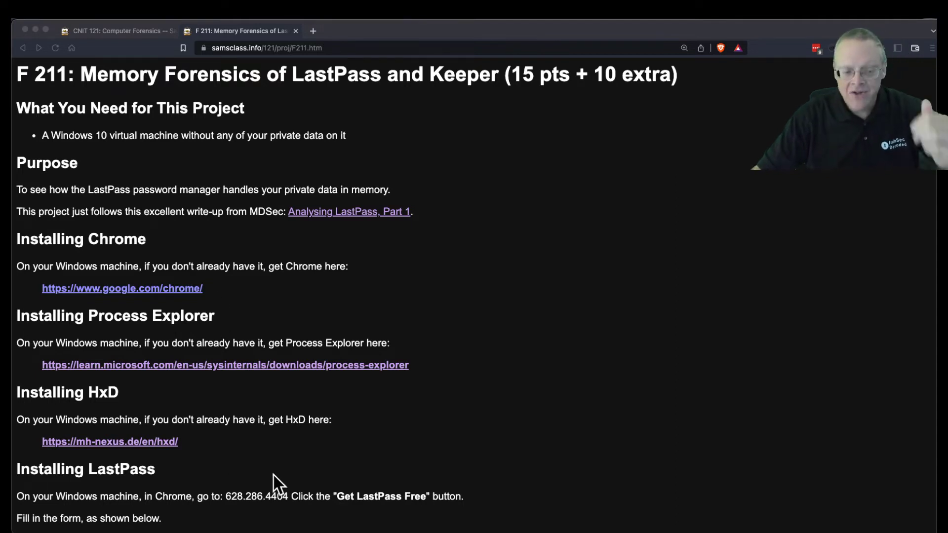
- Drag the Brave window showing the F211 project page mostly off screen to the right
scroll(458, 447, down, 10)
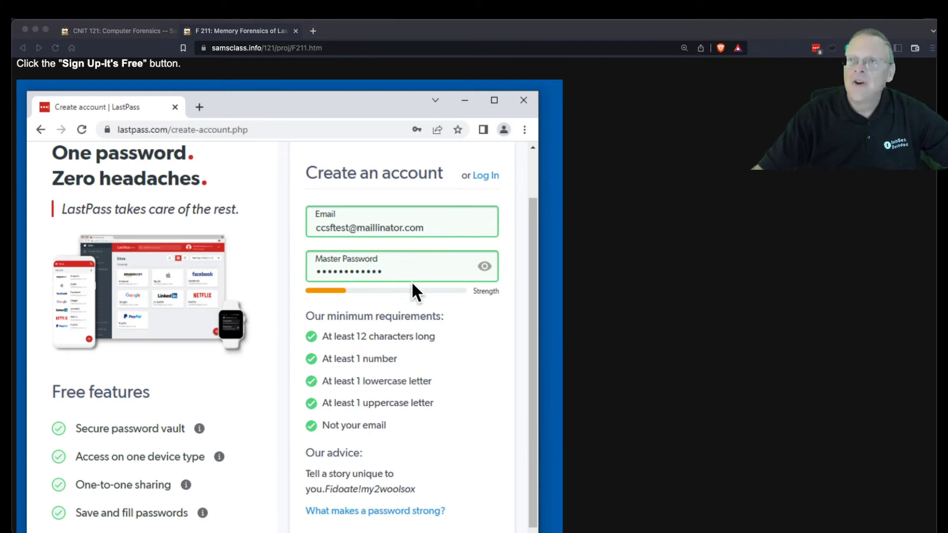
scroll(412, 284, up, 4)
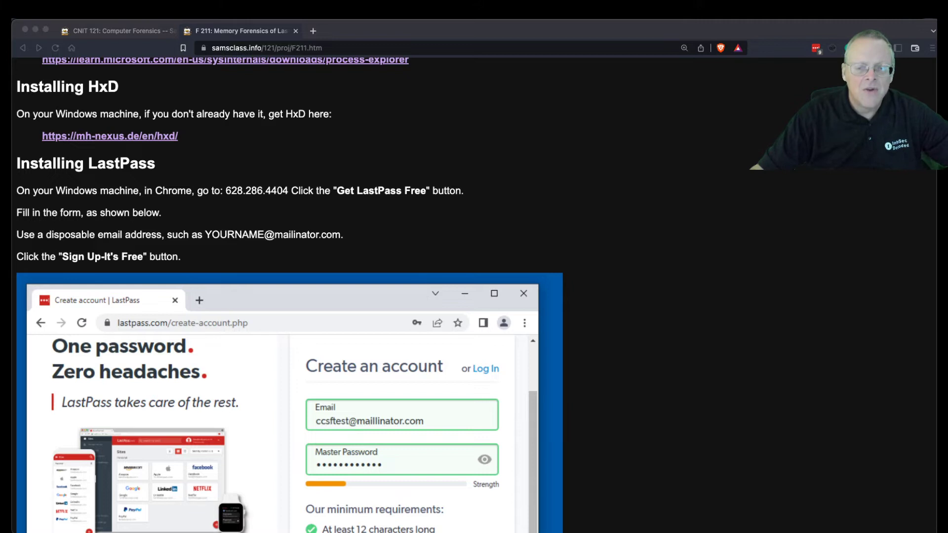
click(921, 27)
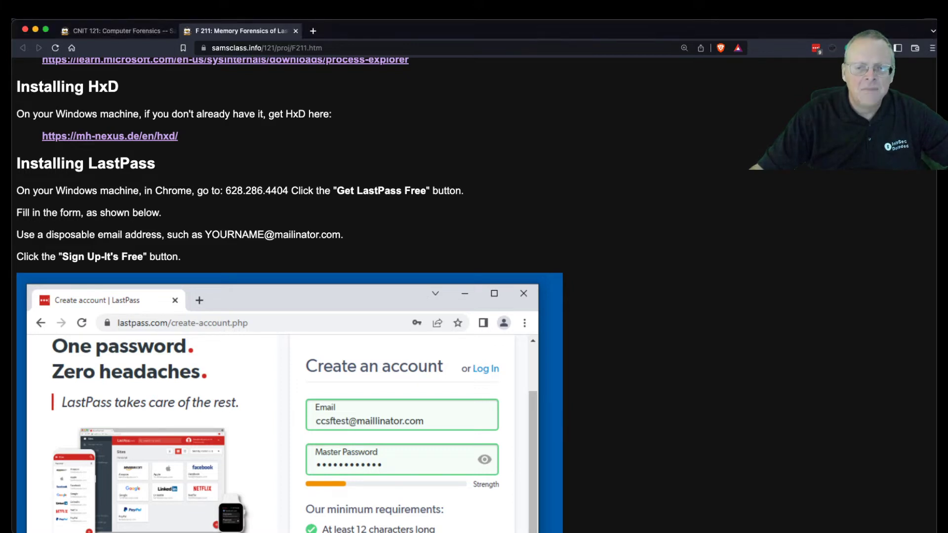
drag(920, 27, 947, 27)
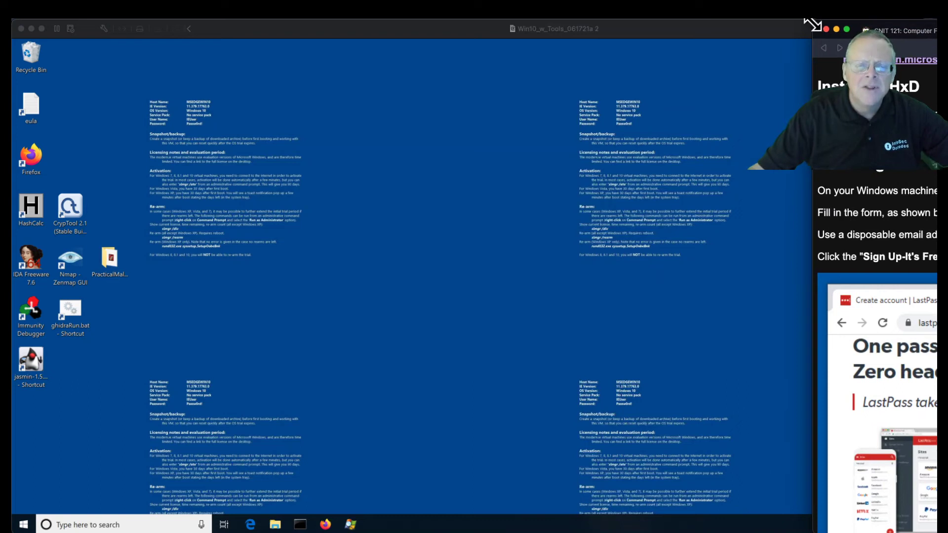
- Bring the Windows 10 VM desktop forward, briefly searching 'chrome' before dismissing the search panel
click(811, 25)
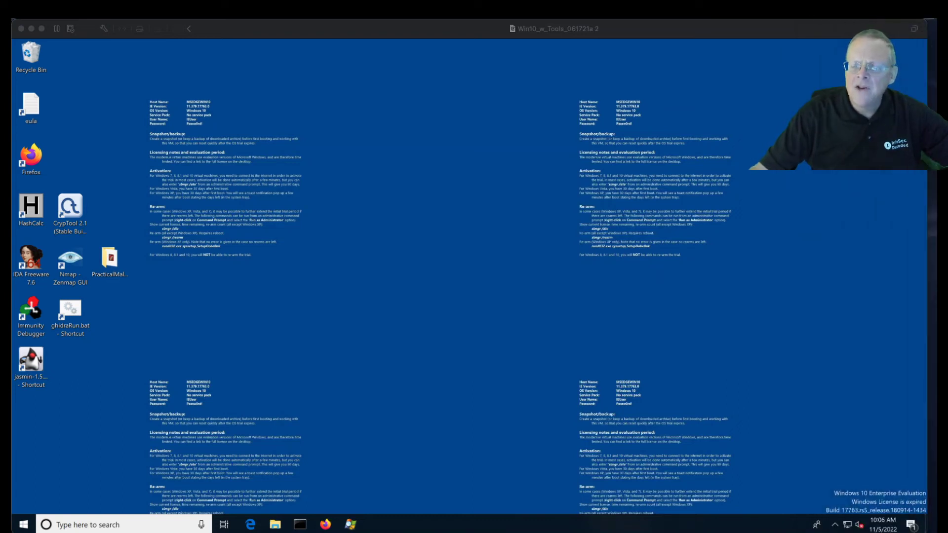
click(517, 266)
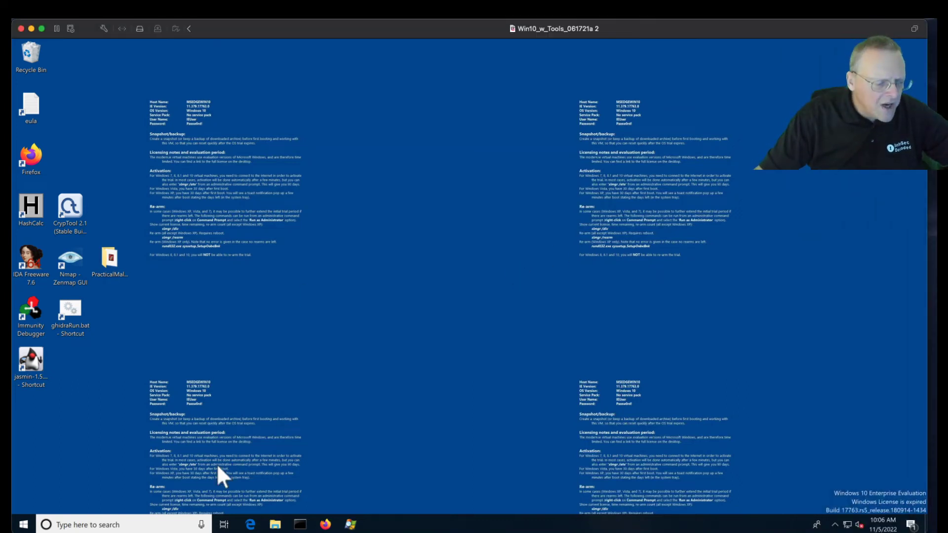
click(164, 522)
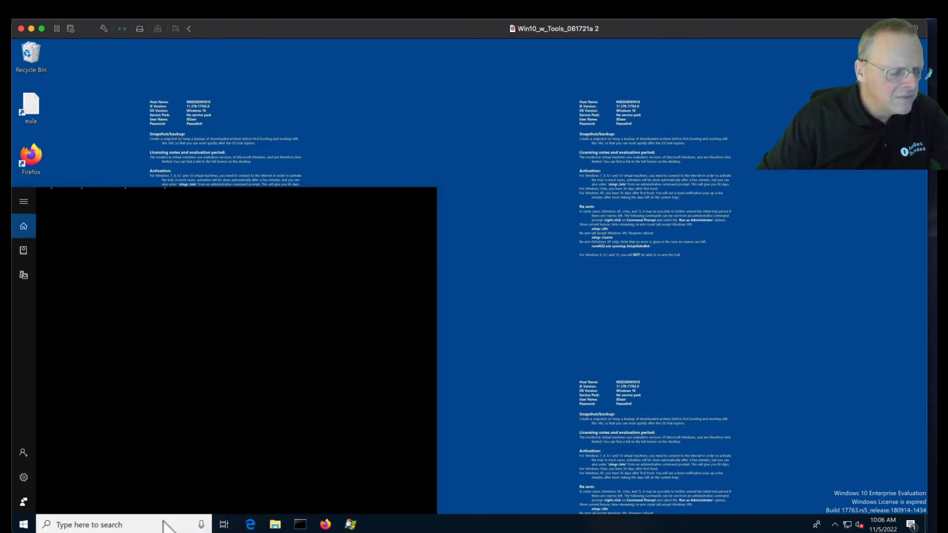
text(chr)
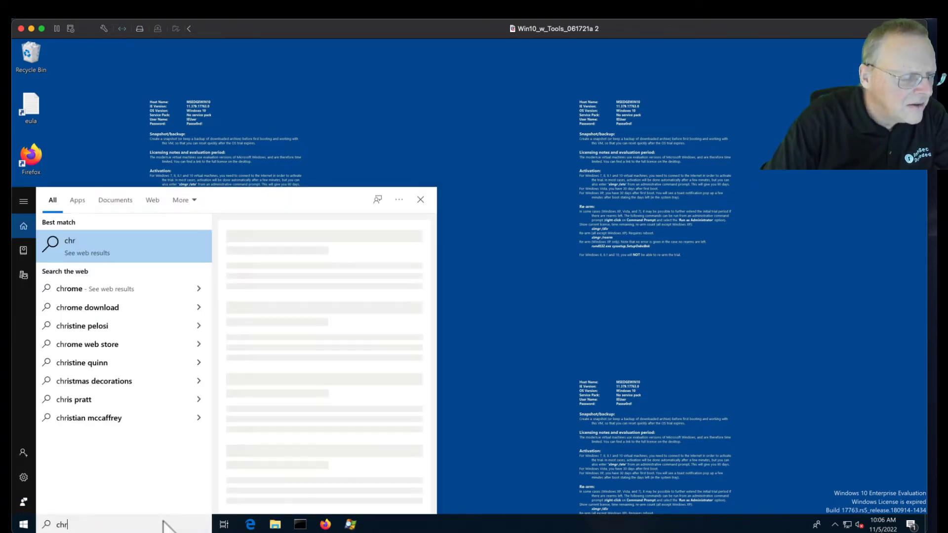
text(ome)
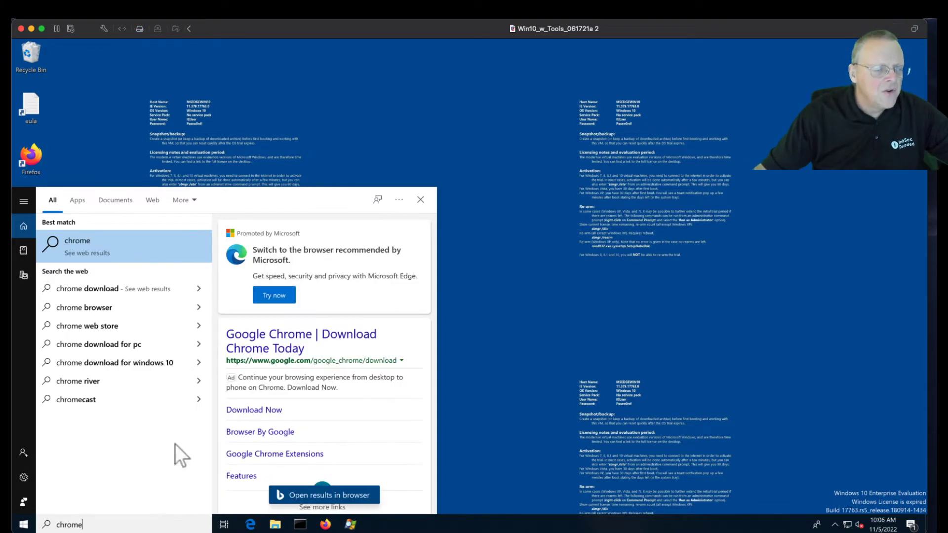
click(572, 270)
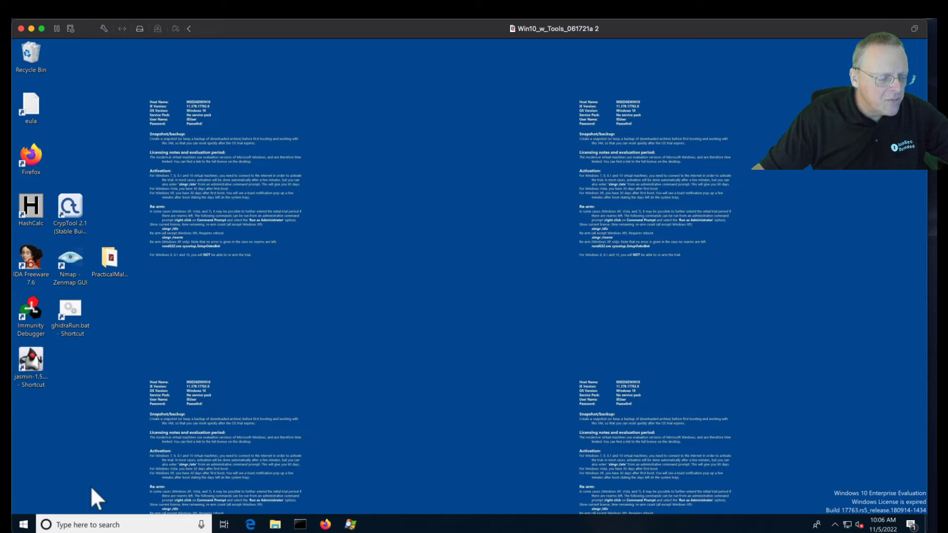
- In Edge, search Bing for 'chrome' and open the Google Chrome download page
click(250, 525)
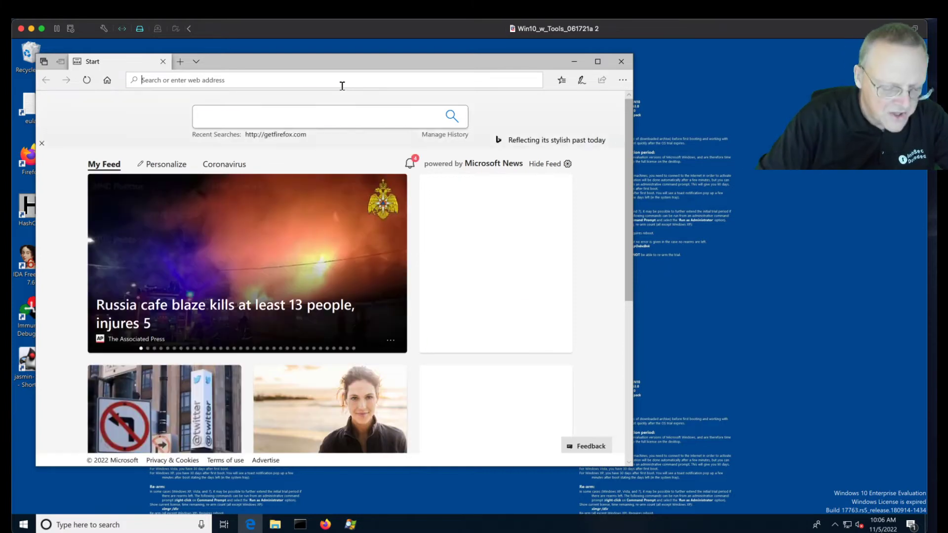
text(chrome)
key(Return)
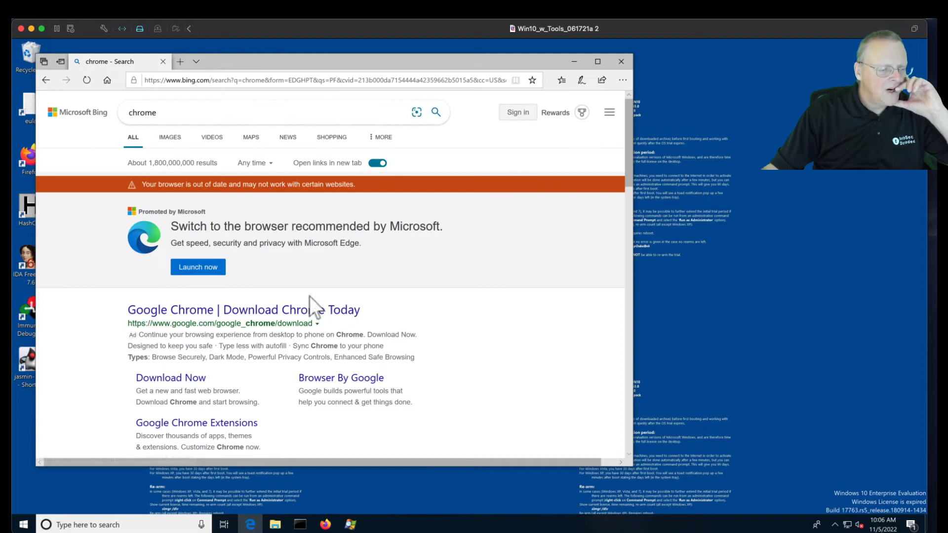
click(310, 310)
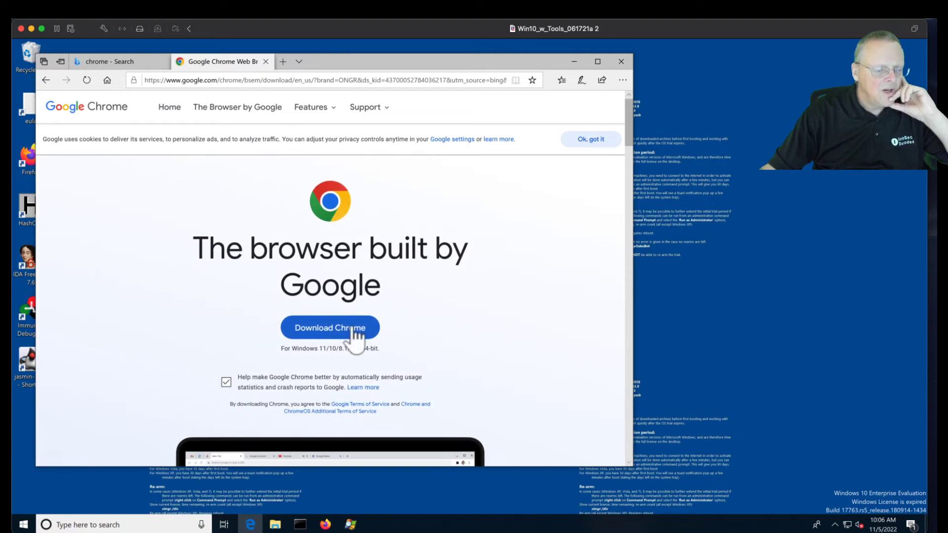
- Download Chrome with usage statistics unchecked, and approve running ChromeSetup.exe in the Security Warning
click(226, 383)
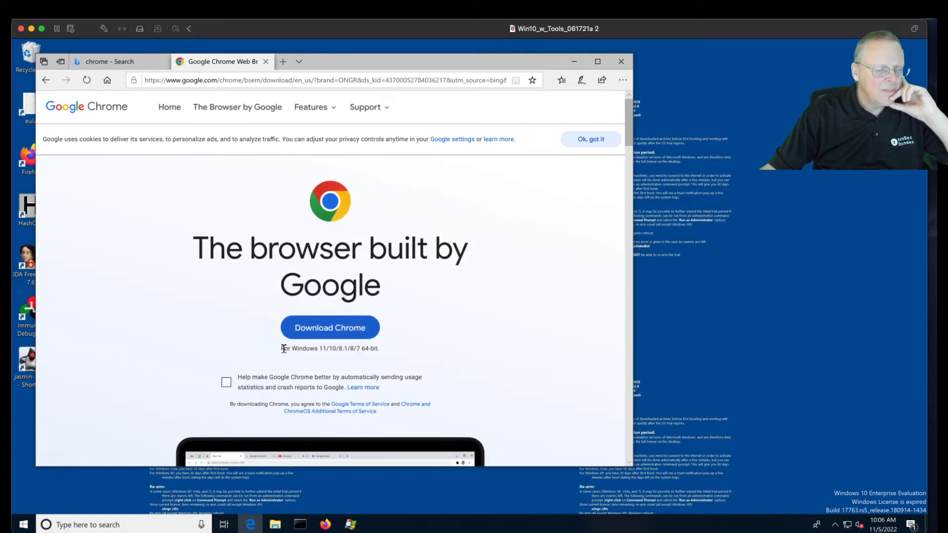
click(319, 327)
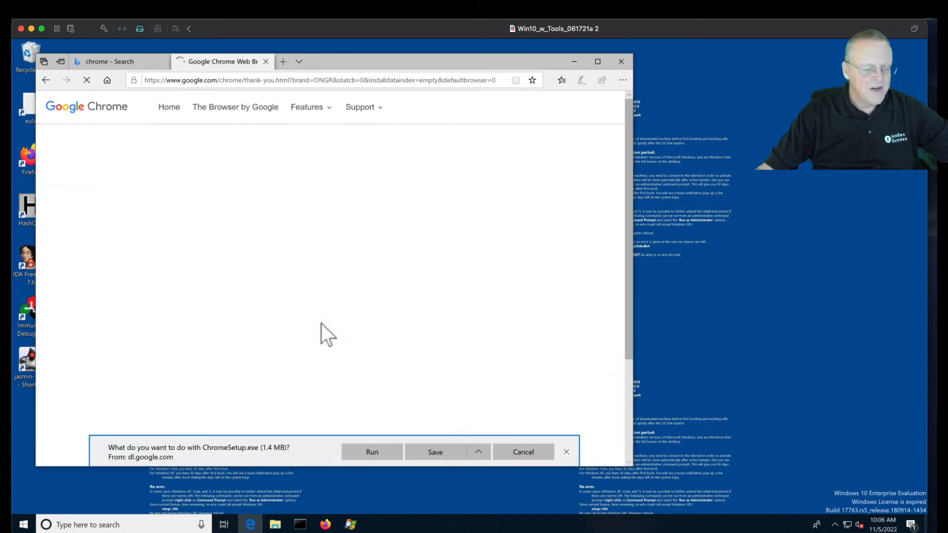
click(378, 454)
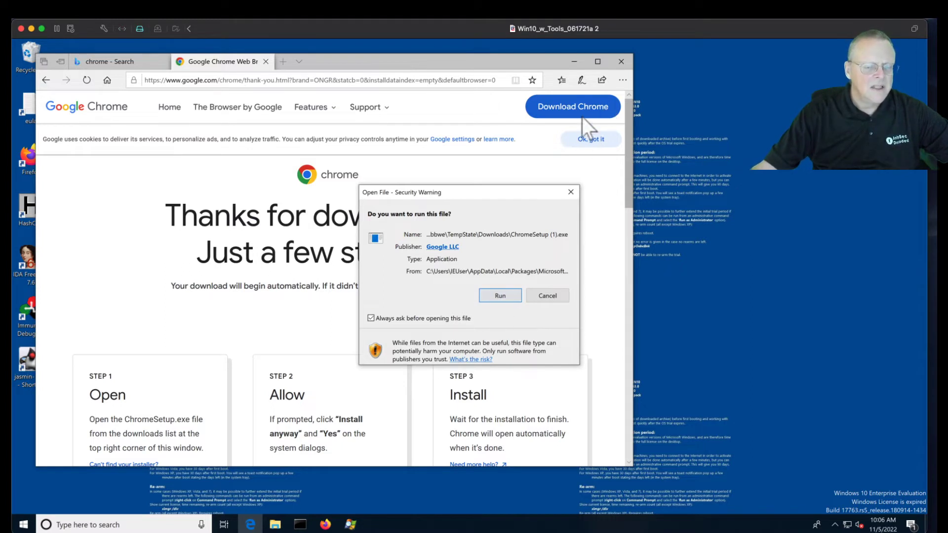
click(620, 59)
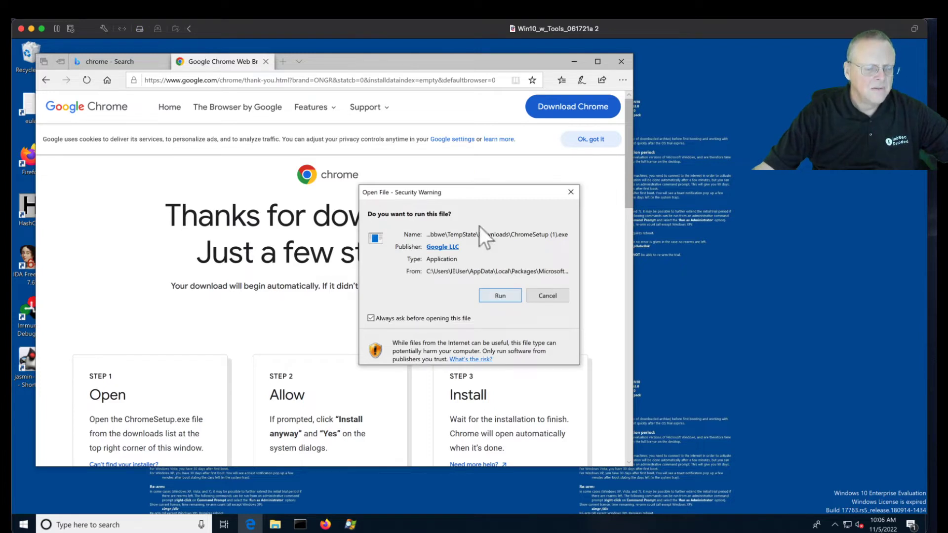
drag(488, 192, 693, 170)
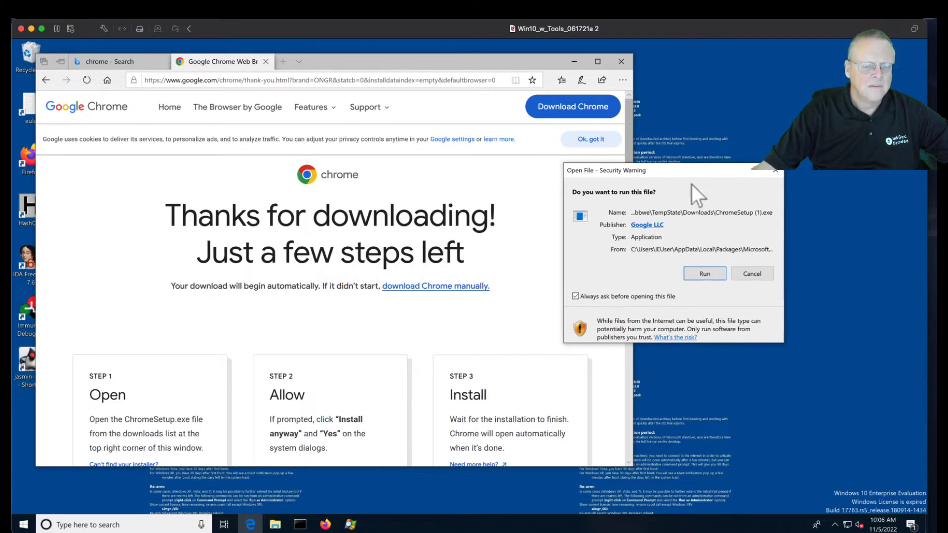
click(704, 275)
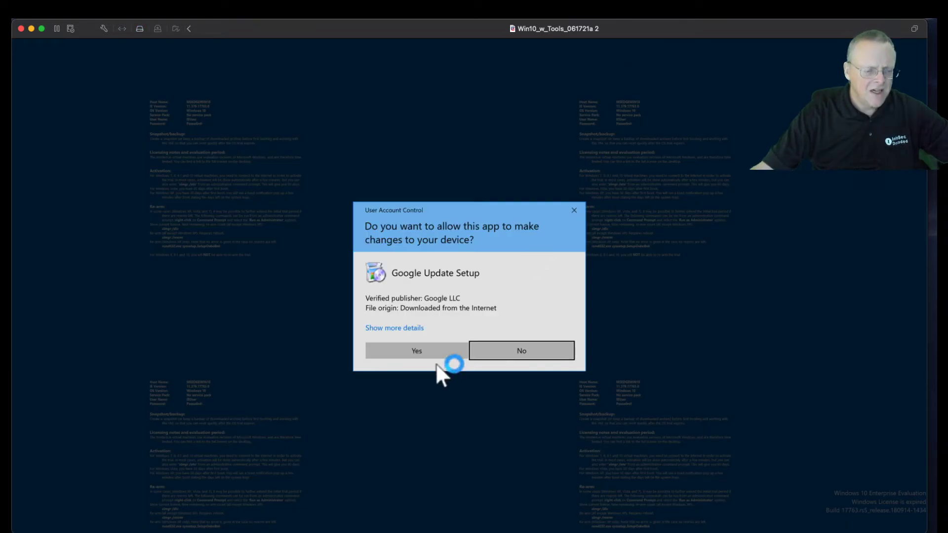
- Allow Google Update Setup through UAC and close all Edge tabs while Chrome installs
click(432, 351)
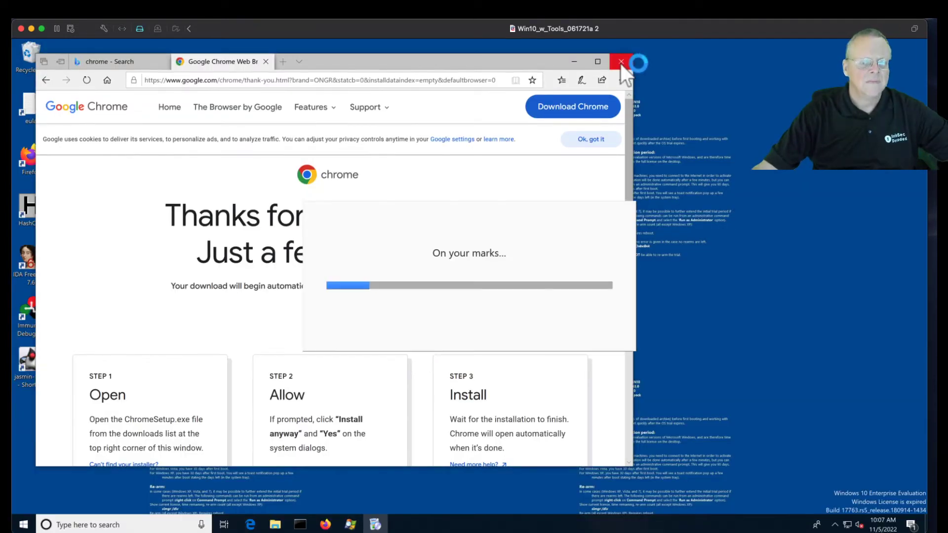
click(621, 62)
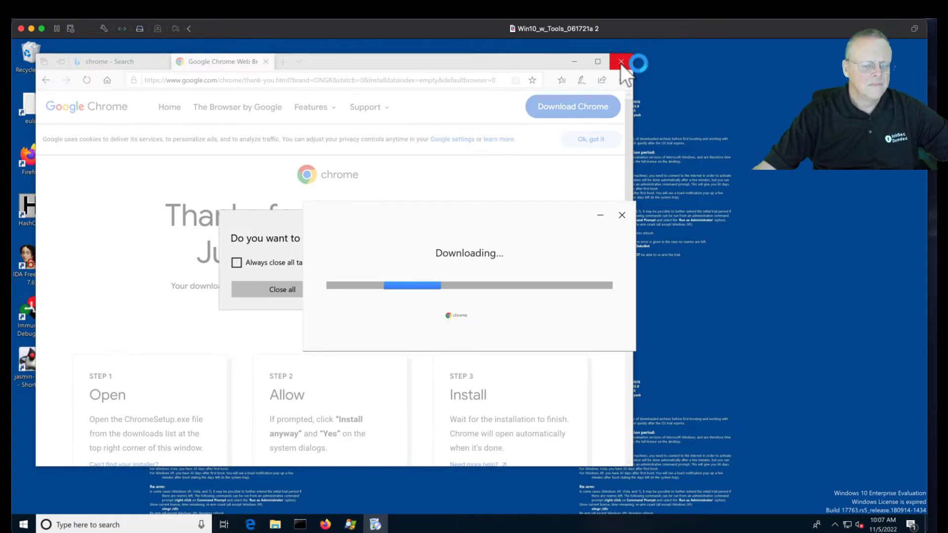
click(280, 292)
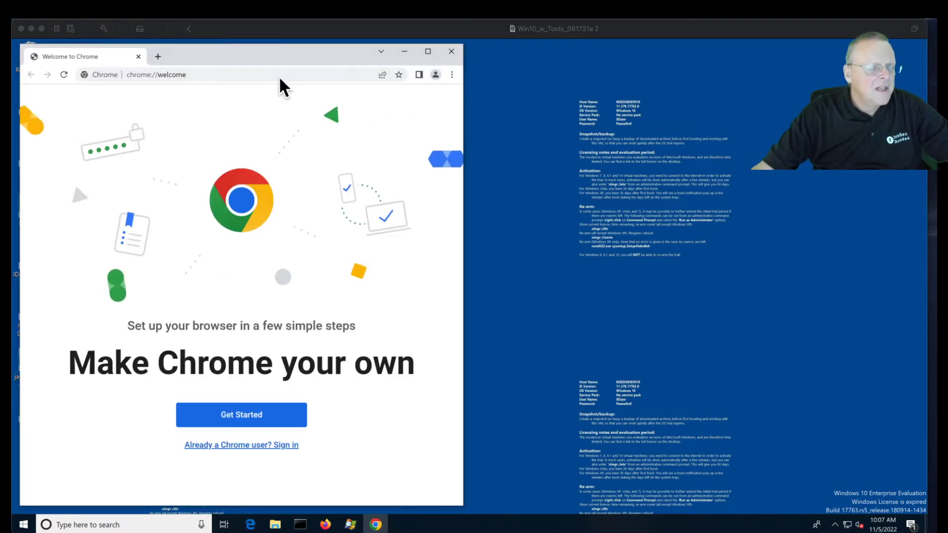
- Widen Chrome and skip bookmarks, background, default browser and sync to reach the New Tab page
click(463, 260)
drag(464, 265, 647, 269)
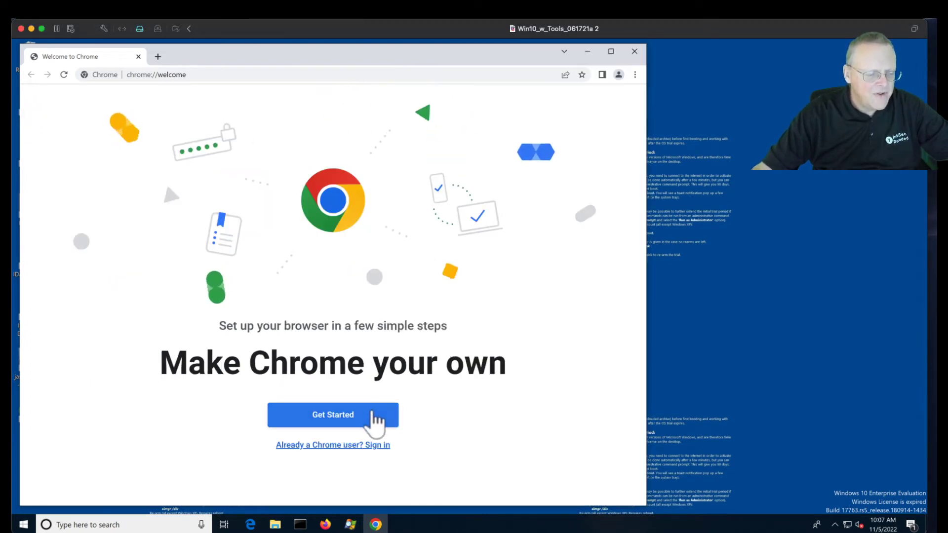
click(349, 419)
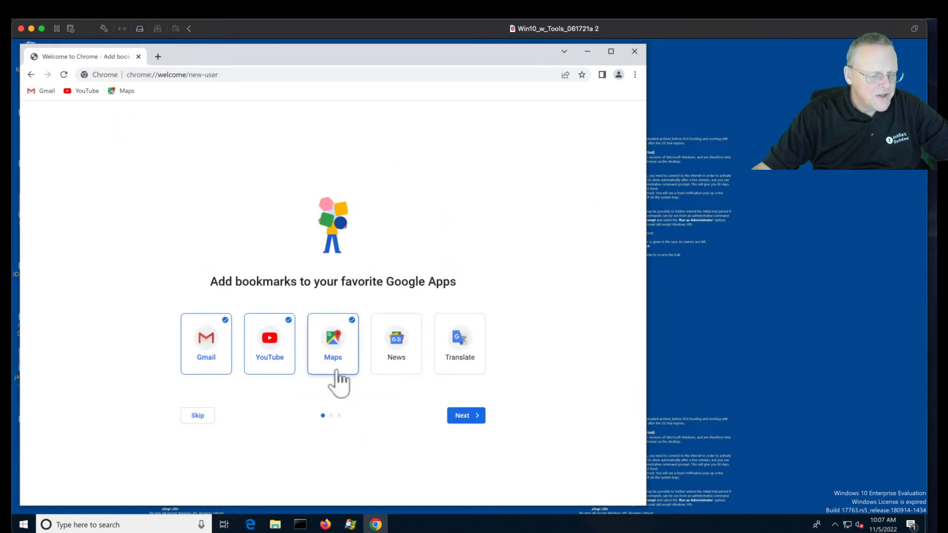
click(194, 416)
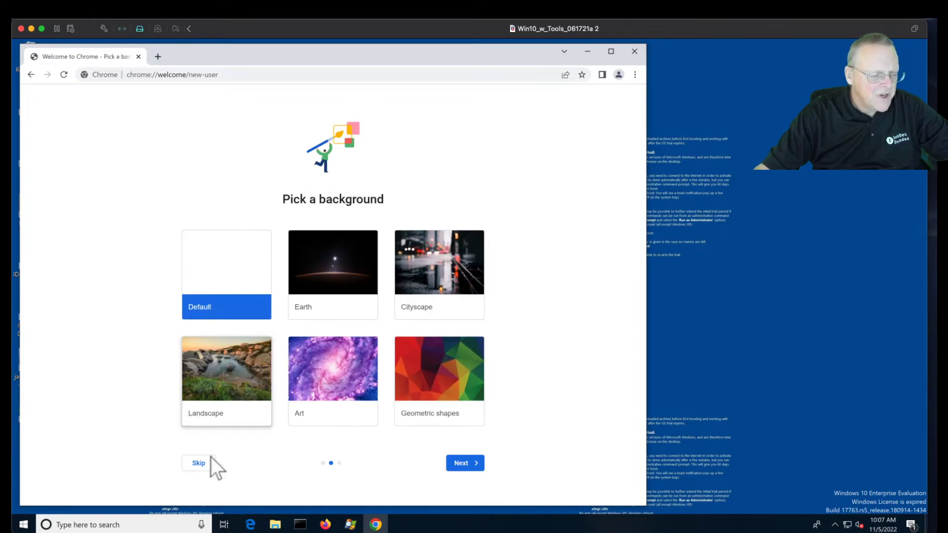
click(211, 458)
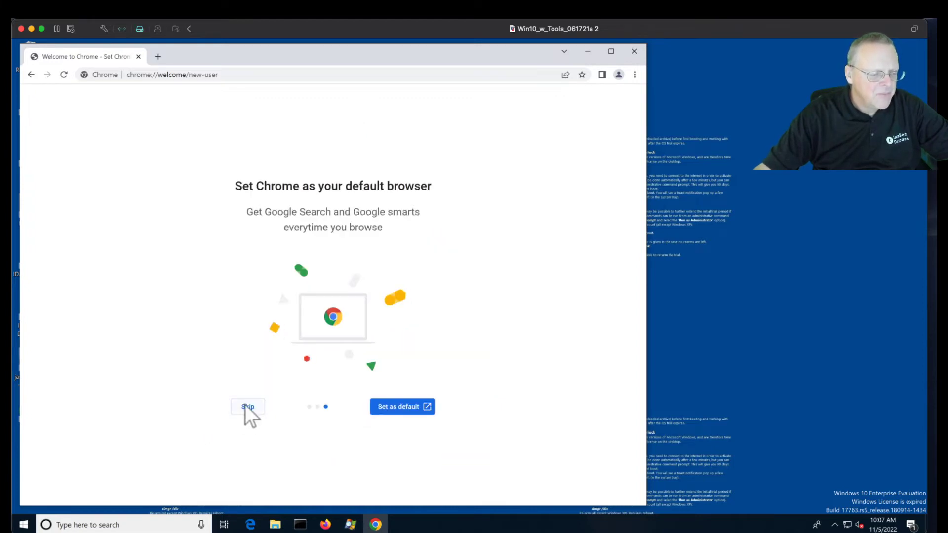
click(245, 405)
click(334, 446)
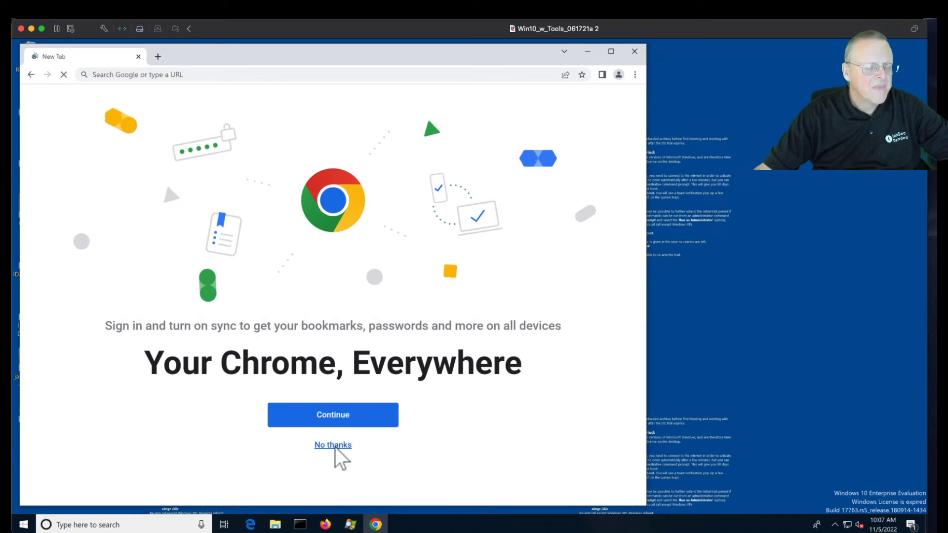
- Search for 'lastpas', open the official LastPass site and start the free sign-up
click(250, 75)
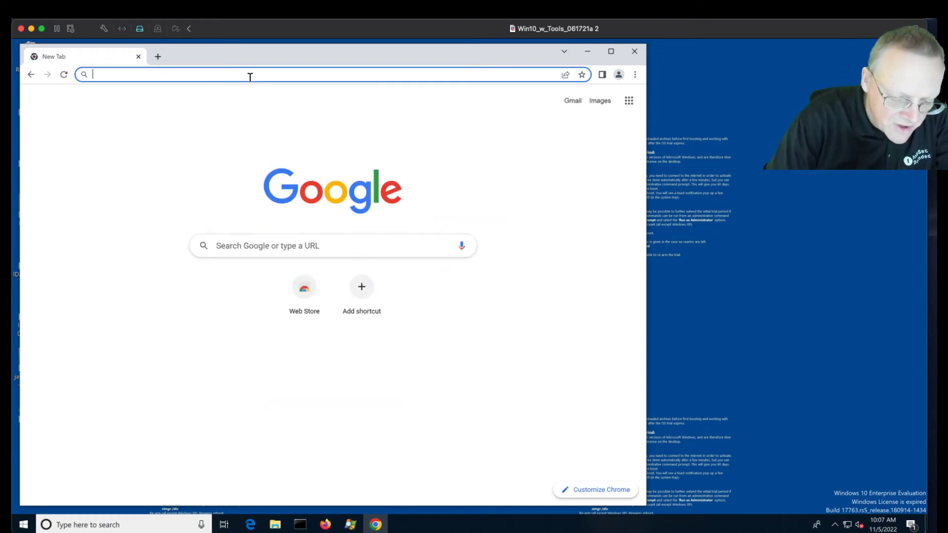
text(lastpas)
key(Return)
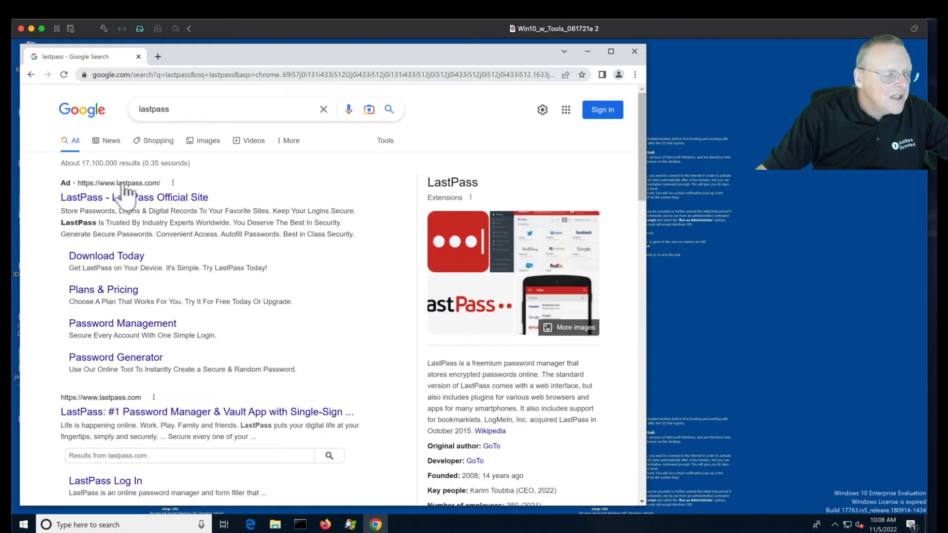
click(86, 197)
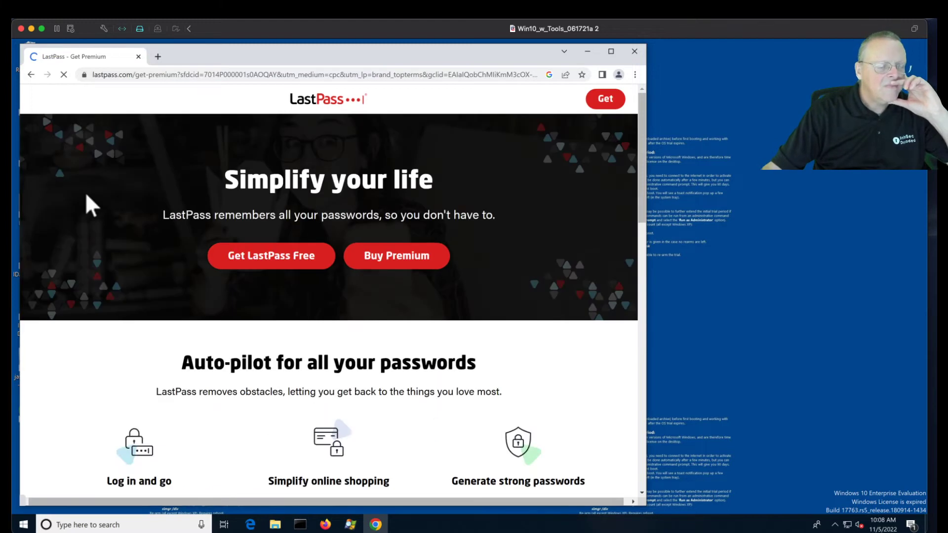
click(280, 257)
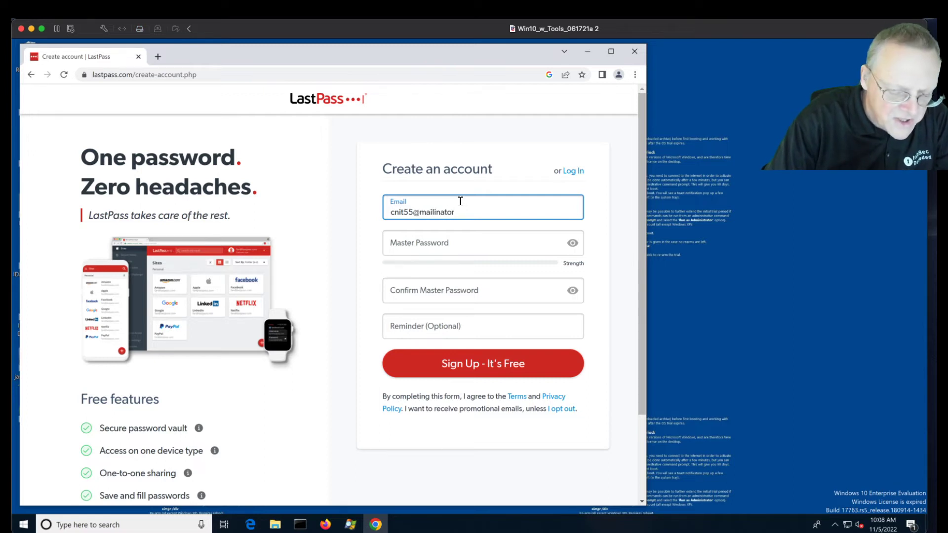
- Enter the account email, master password and its confirmation, then submit the sign-up
text(m)
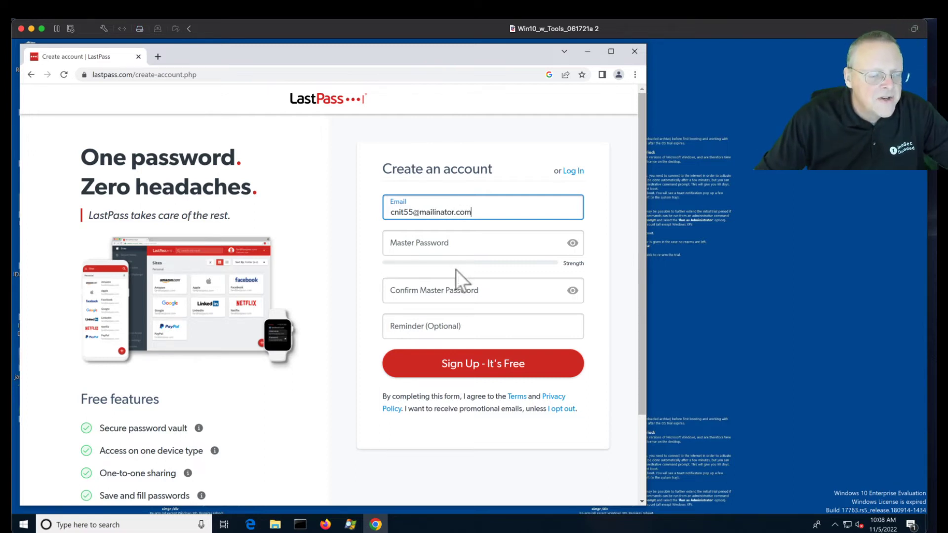
click(456, 248)
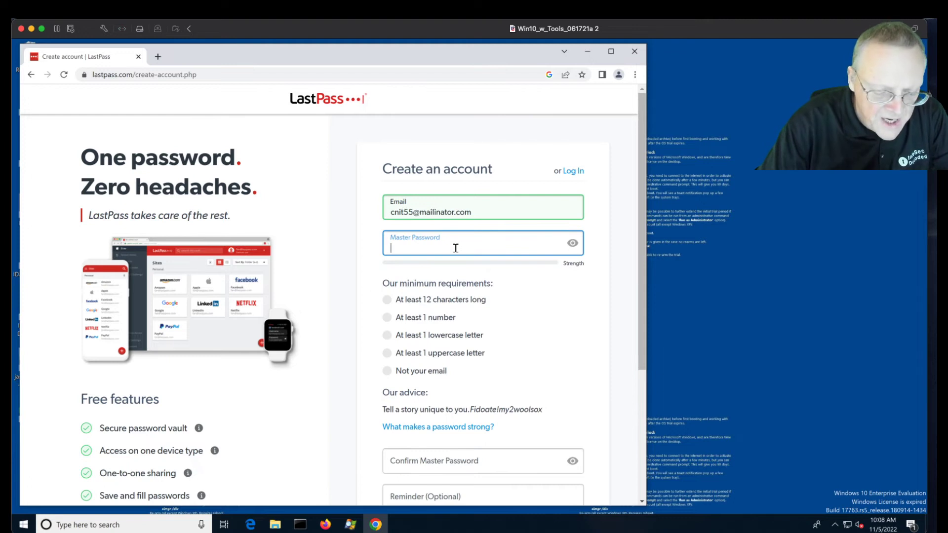
text(MYssw0rd)
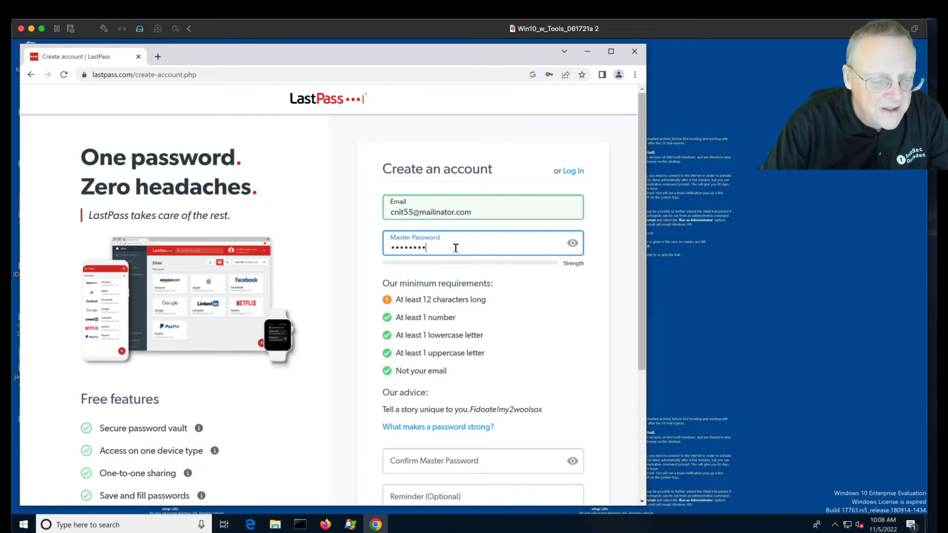
click(572, 243)
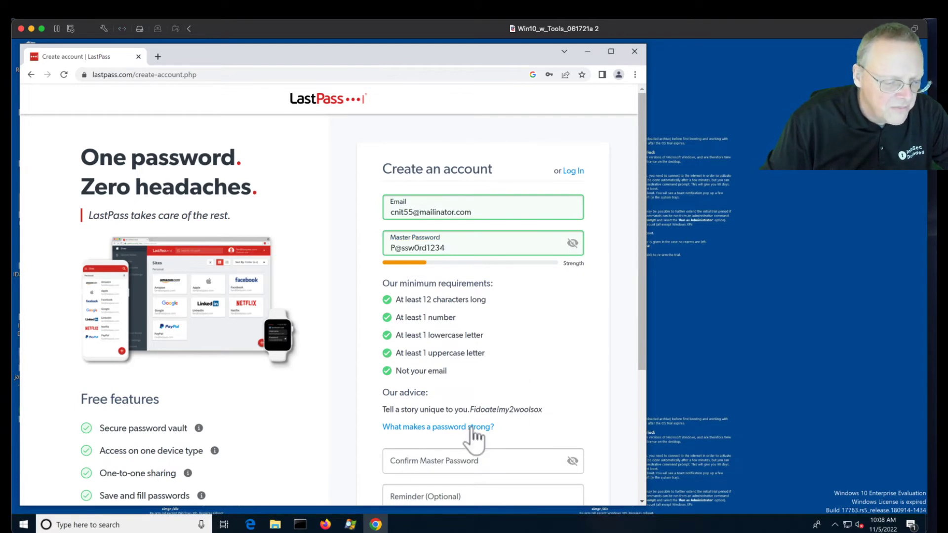
click(465, 457)
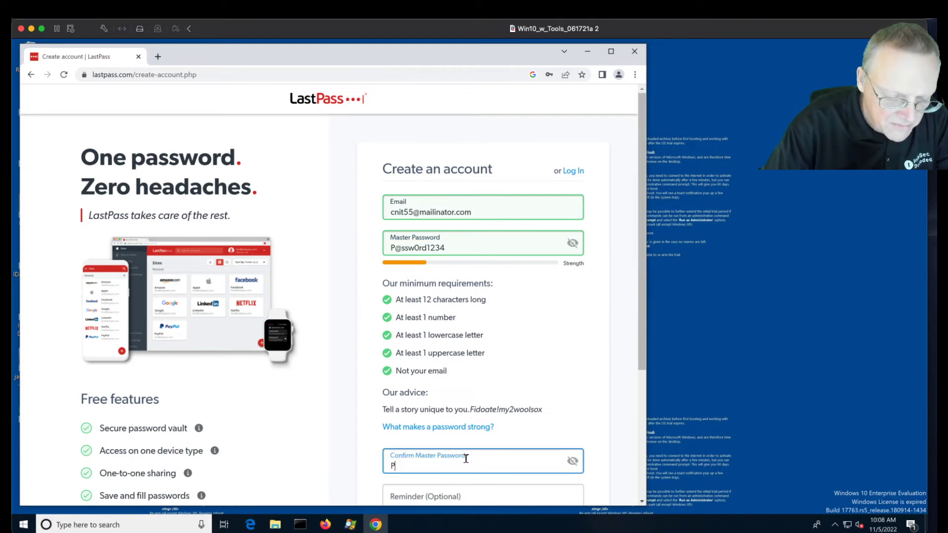
text(P@ssw0rd1234)
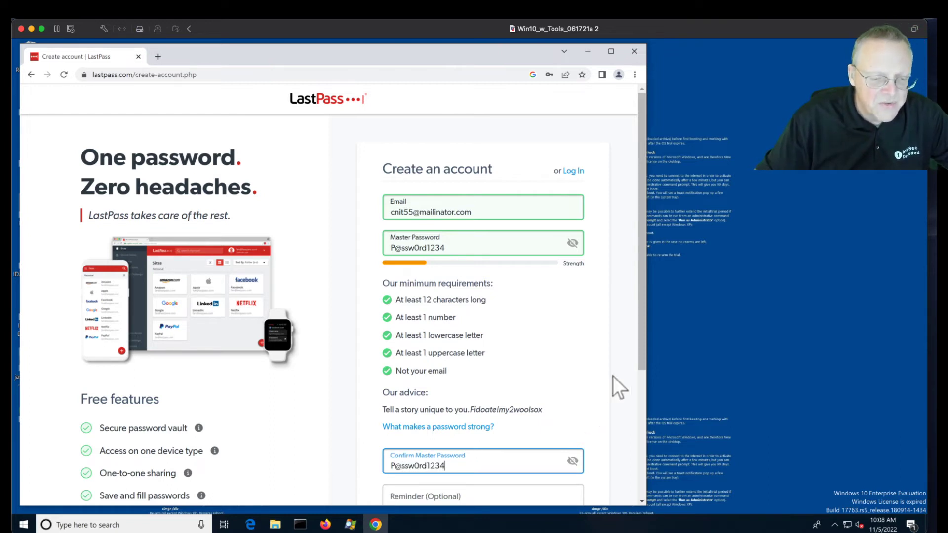
drag(642, 346, 654, 467)
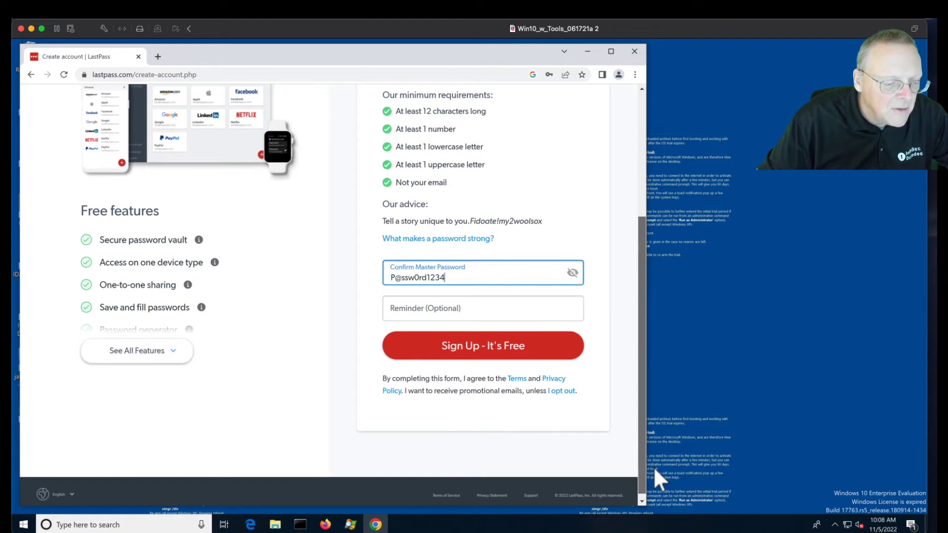
click(489, 350)
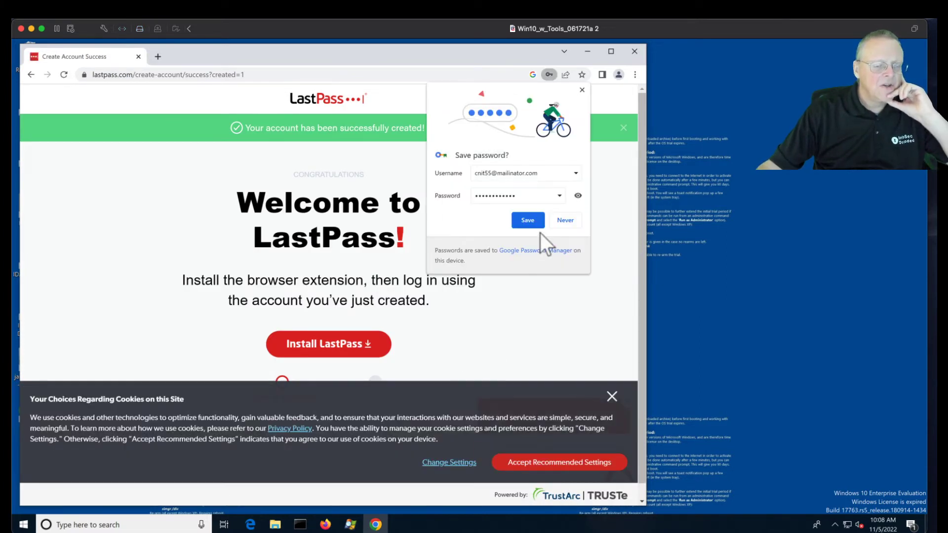
- Save the login in Chrome, accept recommended cookies, and add the LastPass extension from the Web Store
click(531, 221)
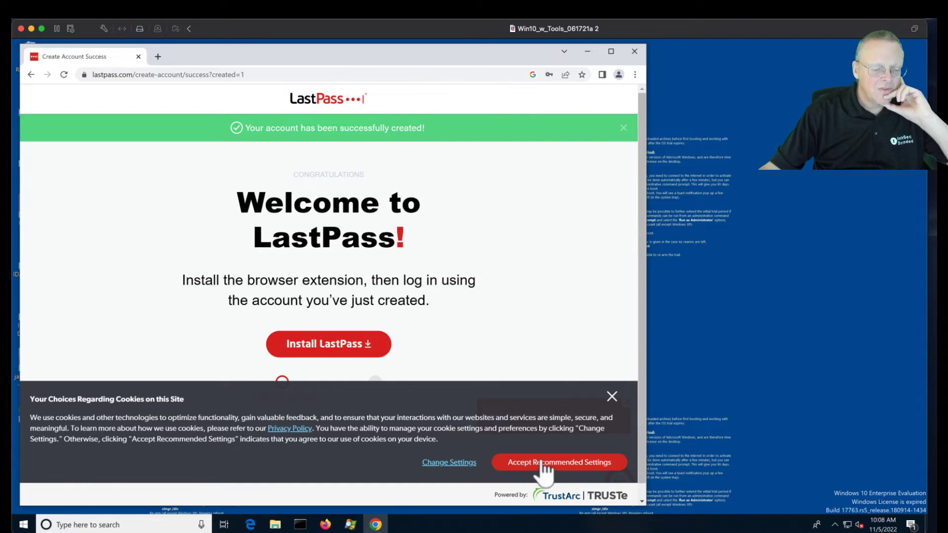
click(542, 463)
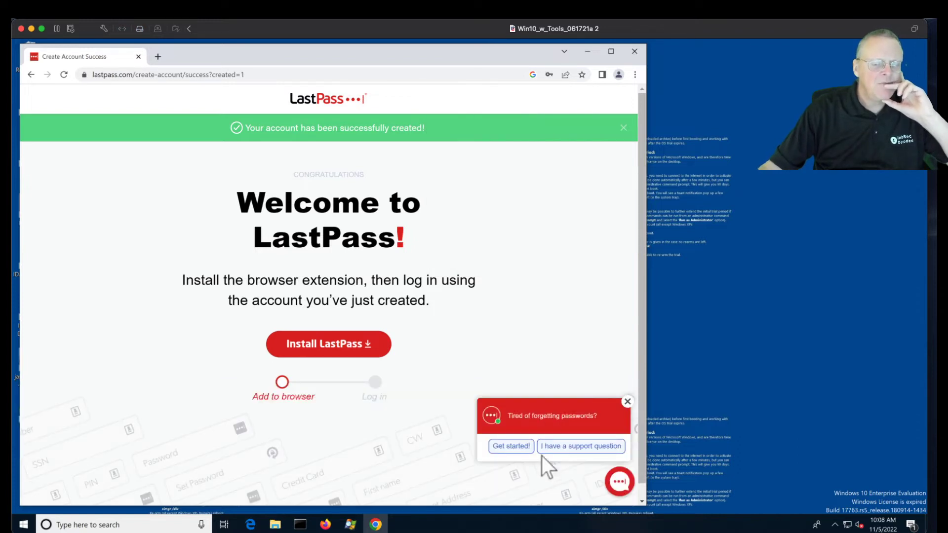
click(336, 346)
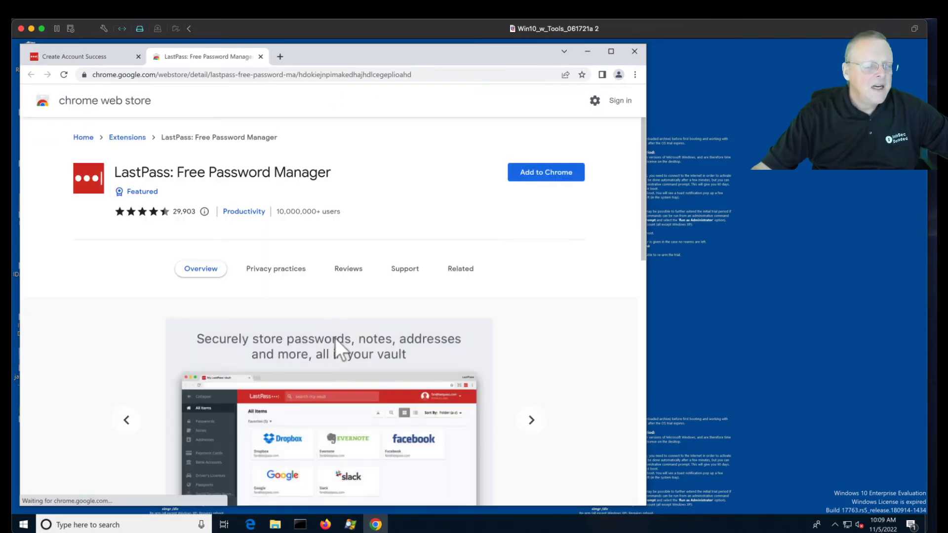
click(532, 174)
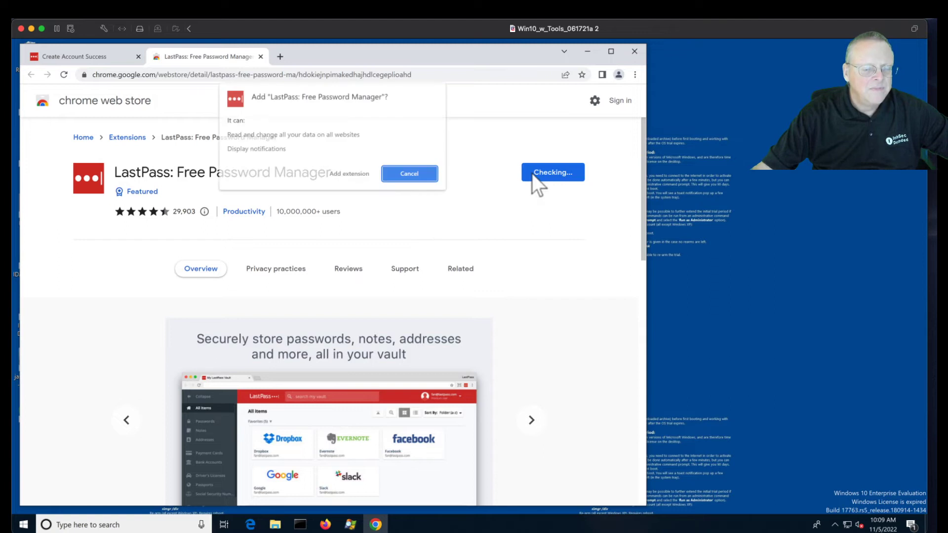
click(353, 175)
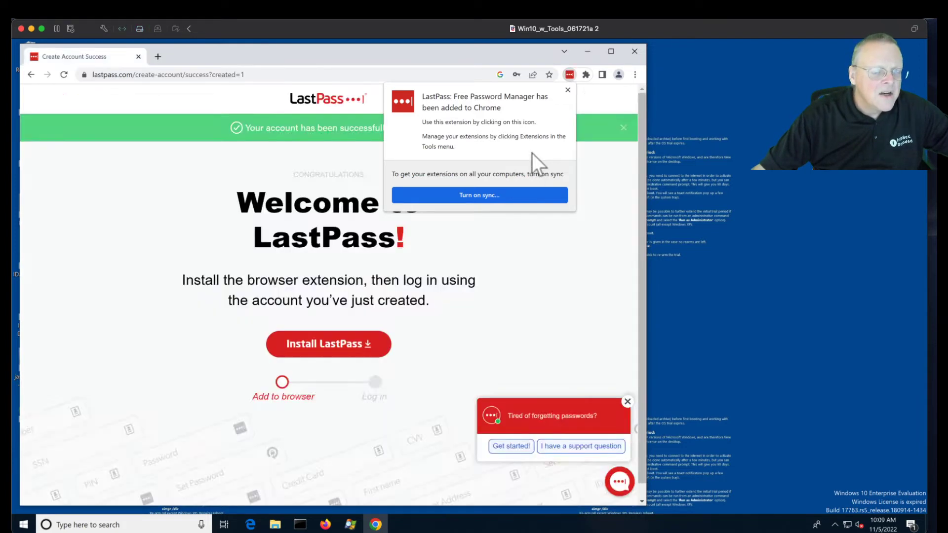
- Pin the LastPass extension to the Chrome toolbar
click(585, 75)
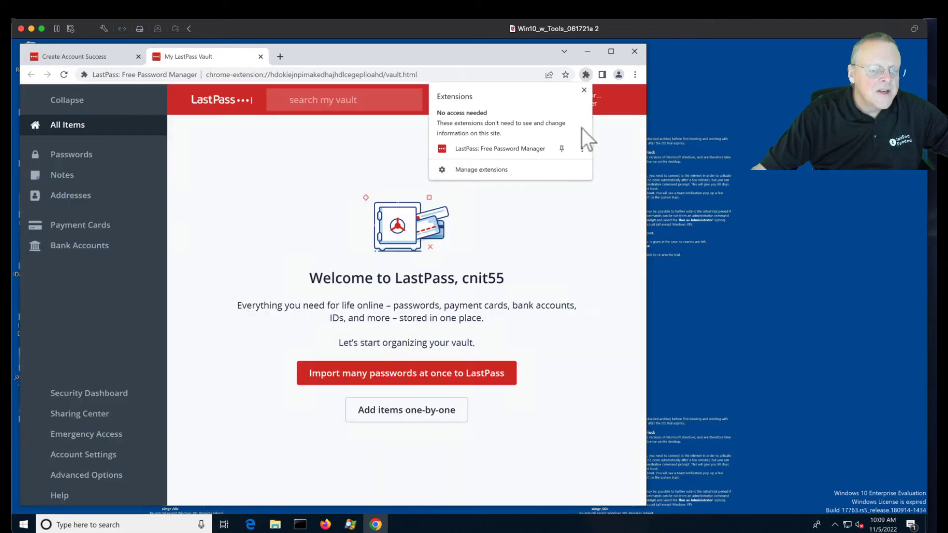
click(562, 148)
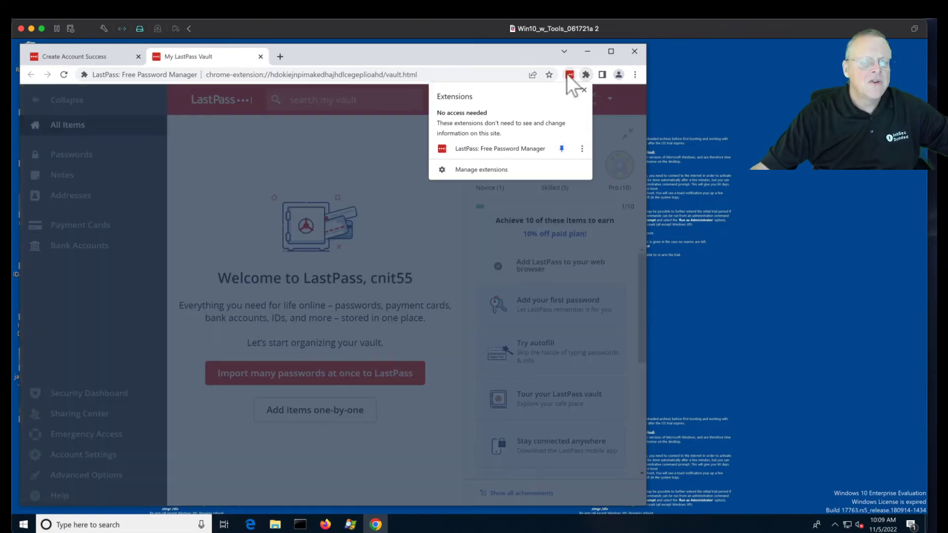
click(363, 170)
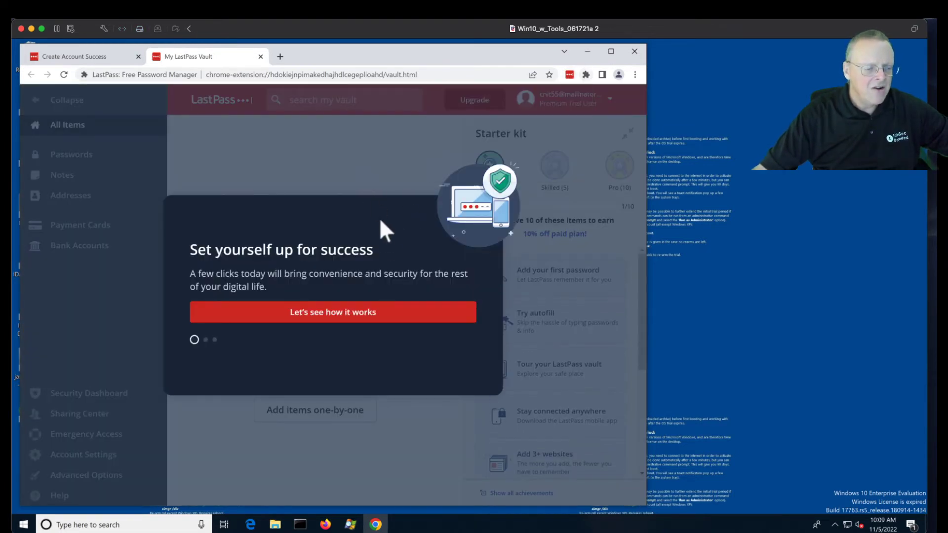
- Step through the LastPass tour and open the 'Add your first password' card
click(327, 314)
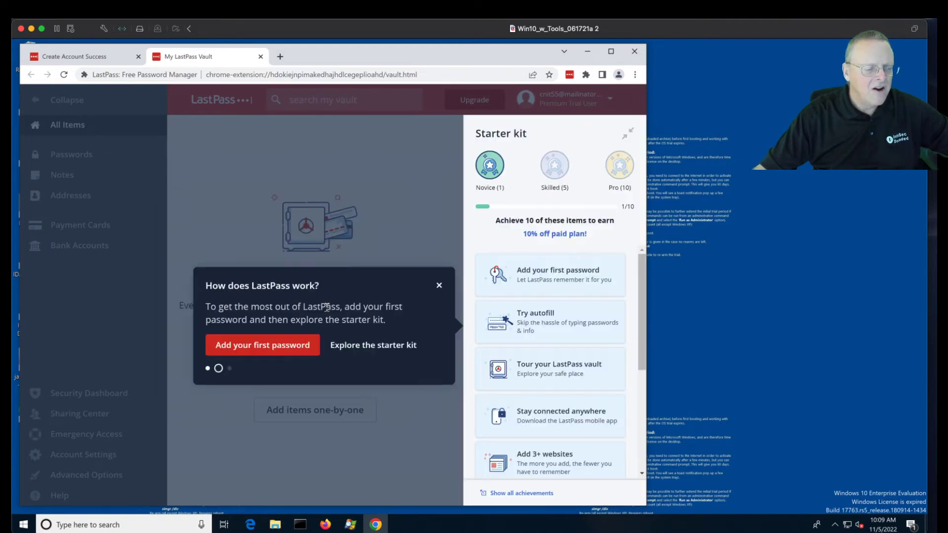
click(297, 346)
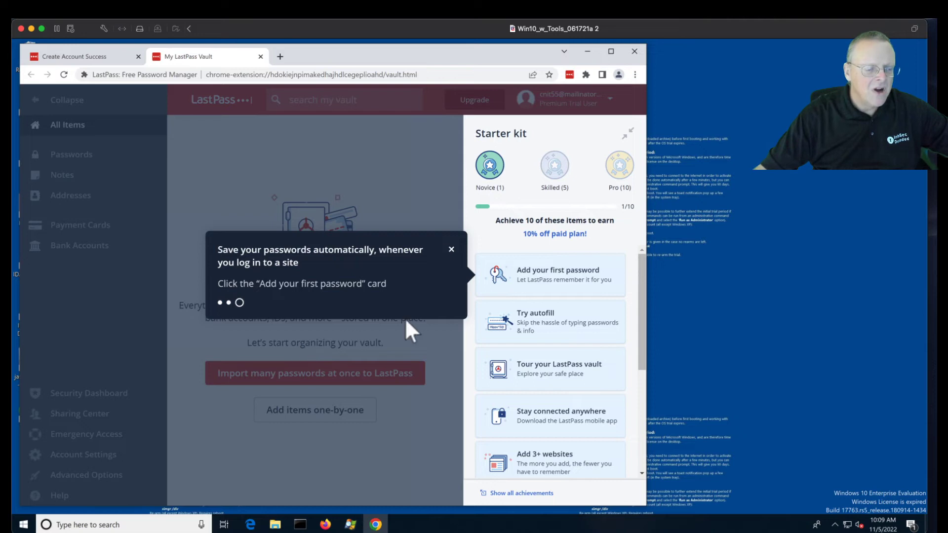
click(537, 274)
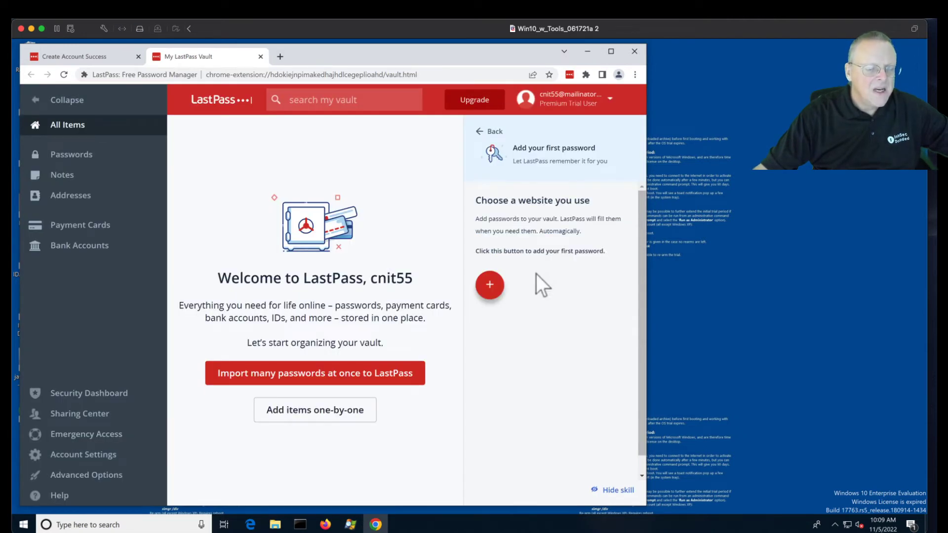
- Add a password item for facebook.com/login.php with the demo username and site password, and save it
click(491, 286)
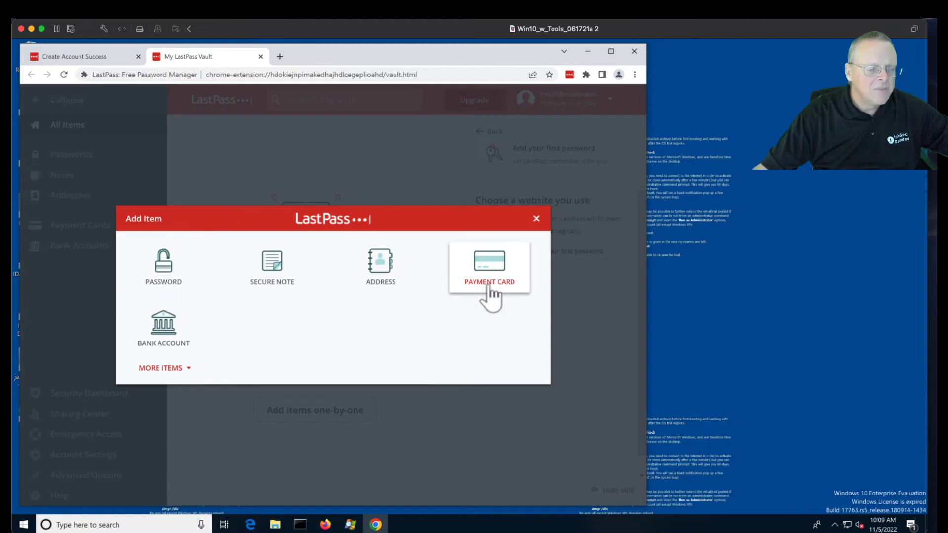
click(179, 273)
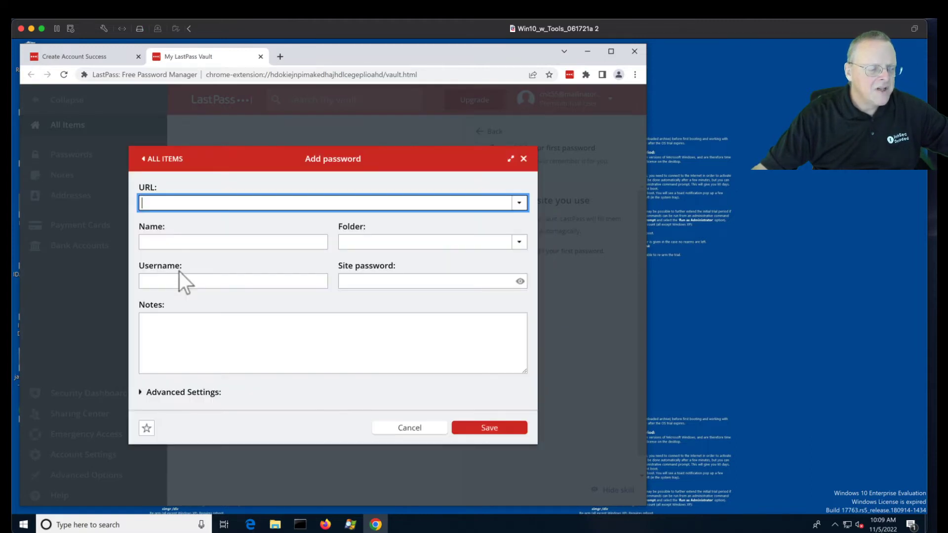
text(fa)
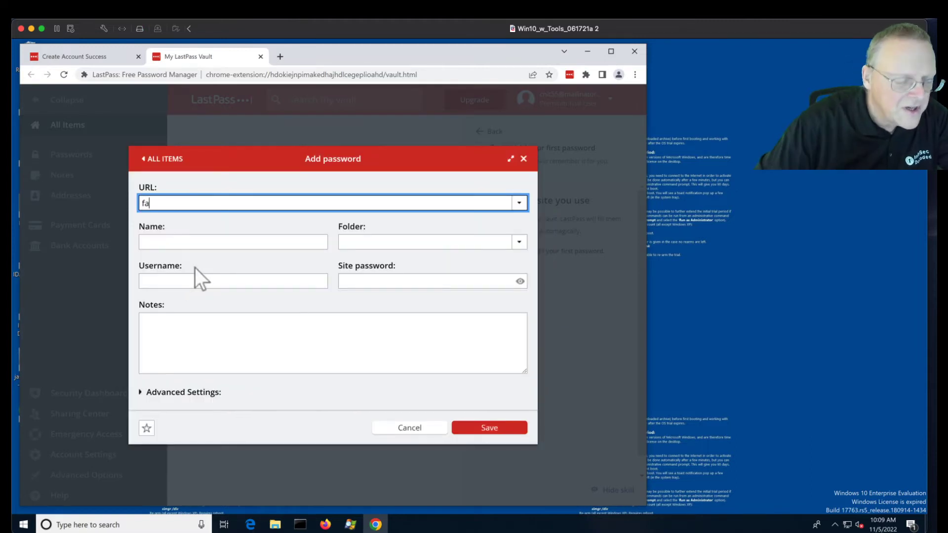
click(195, 218)
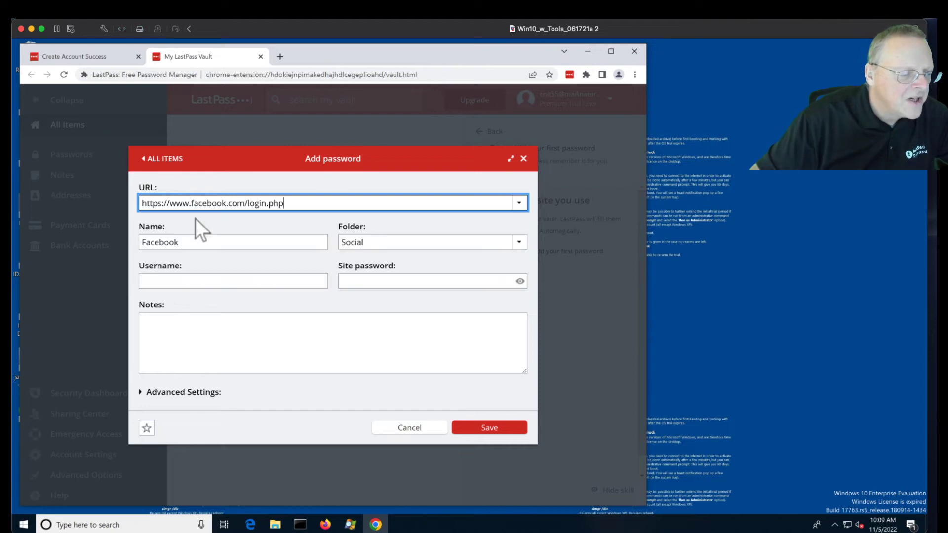
click(233, 282)
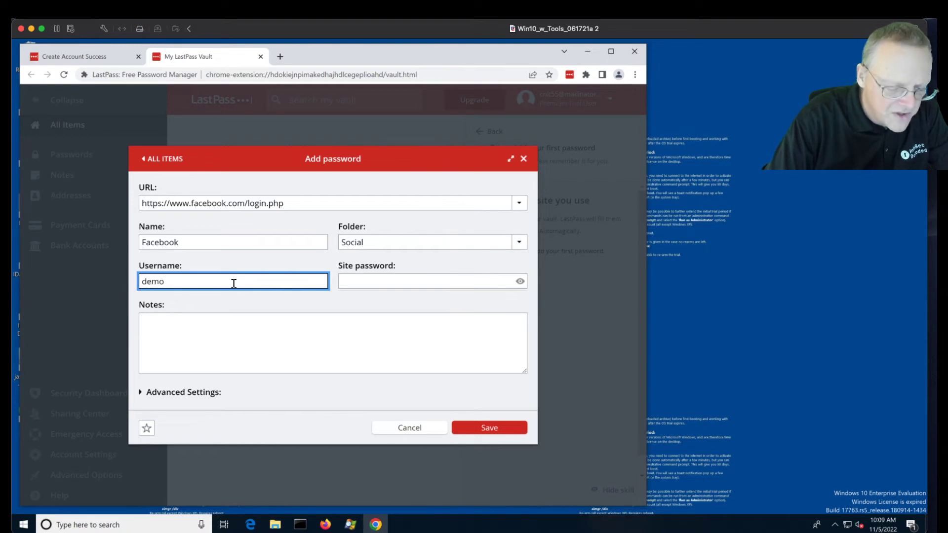
text(demofacebook)
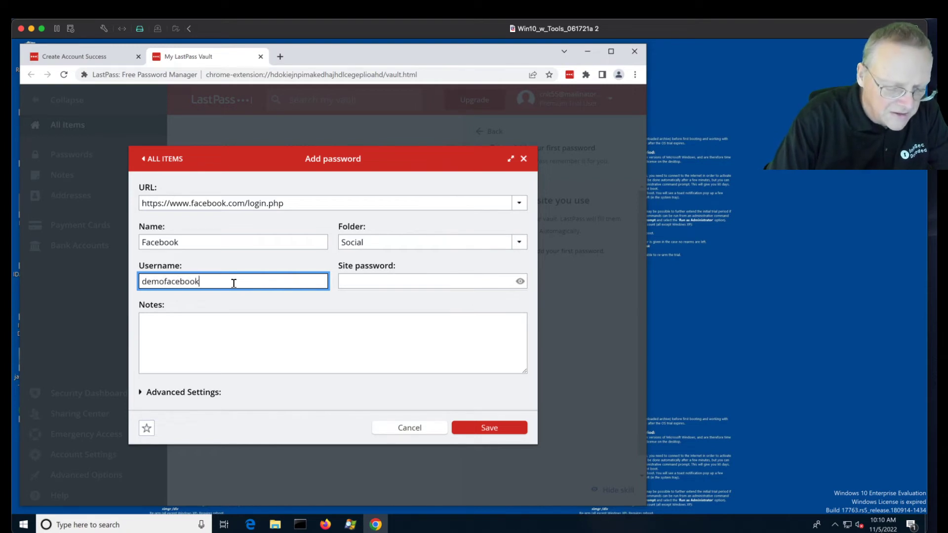
text(user55)
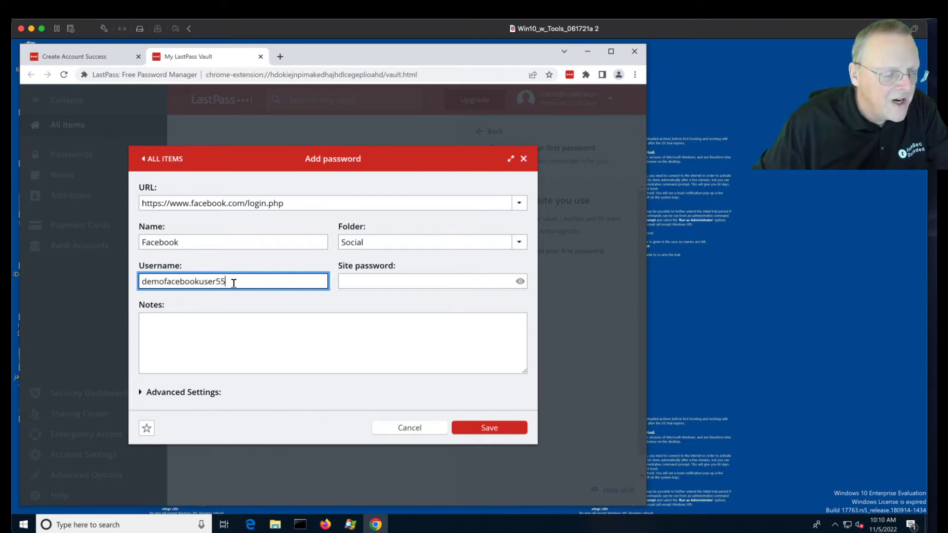
click(386, 286)
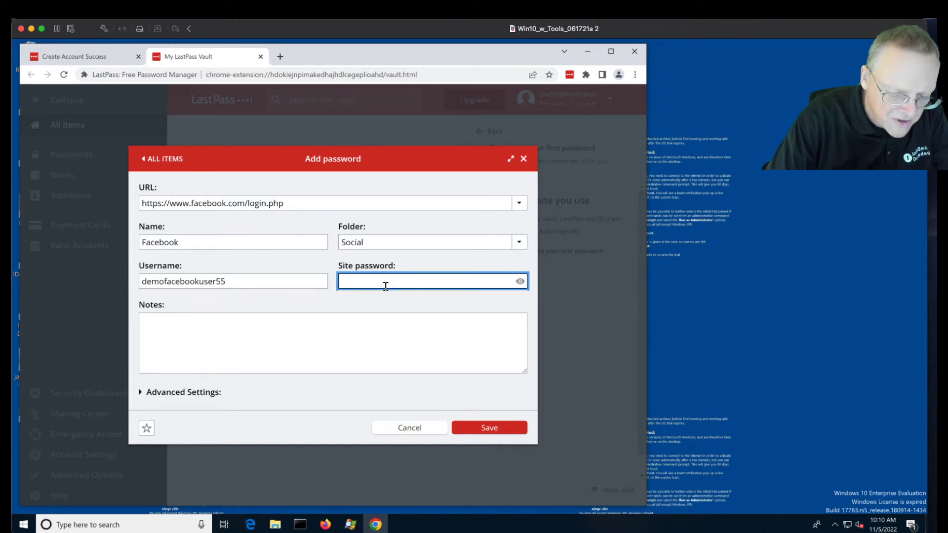
text(••••••••••)
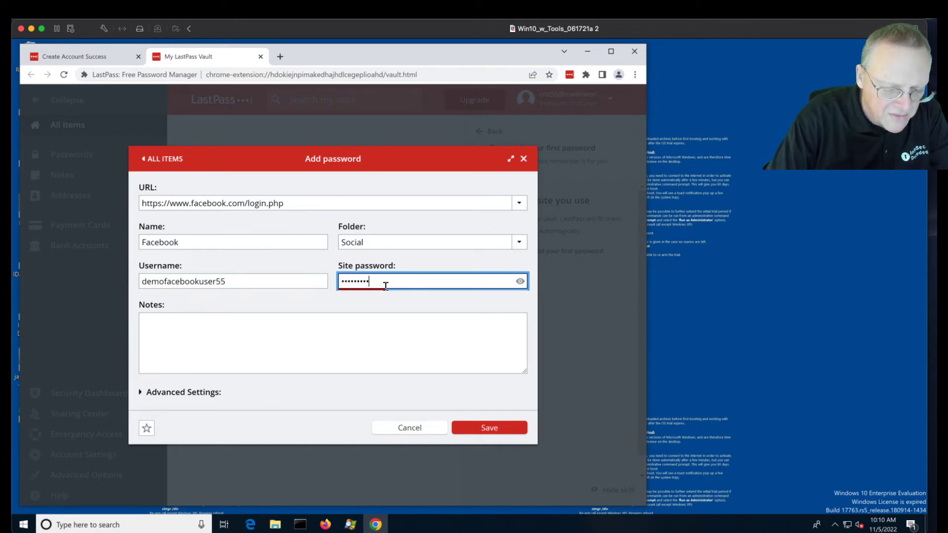
text(••••••)
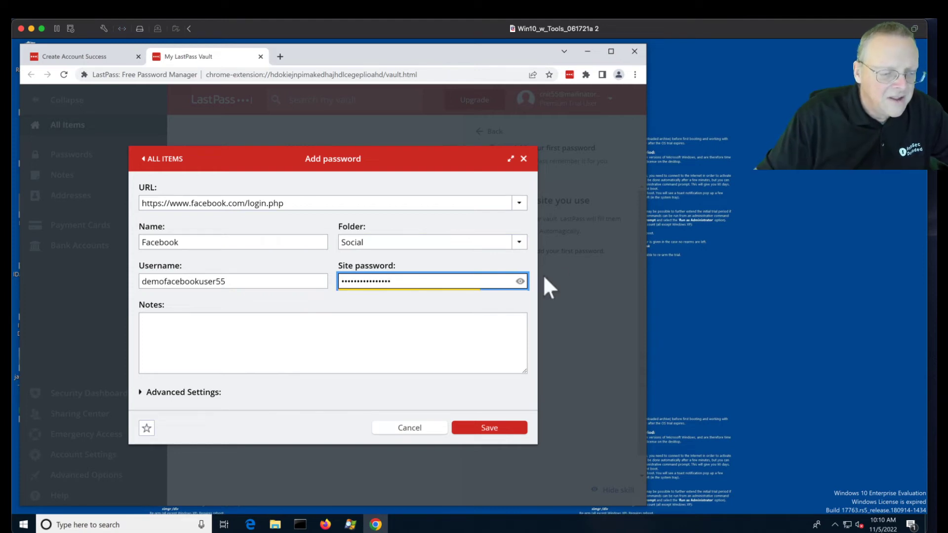
click(520, 281)
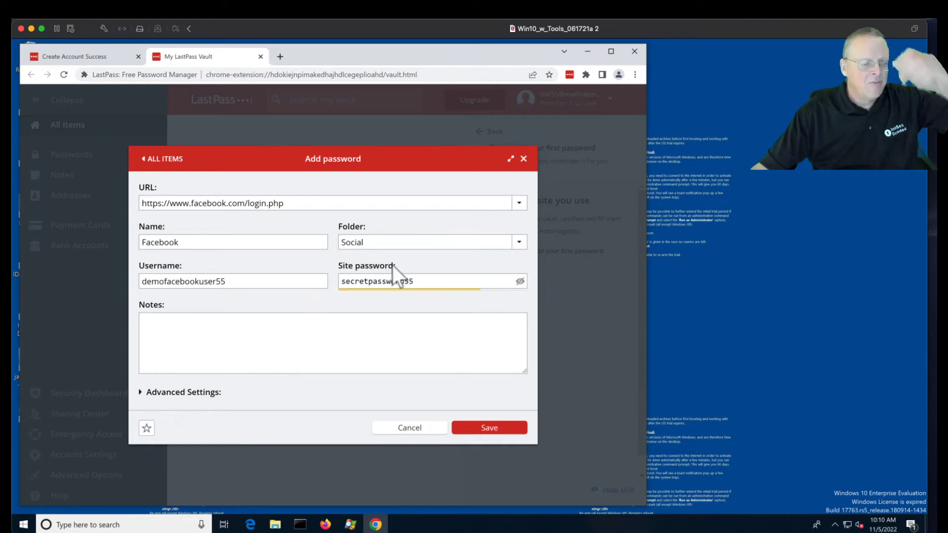
click(490, 429)
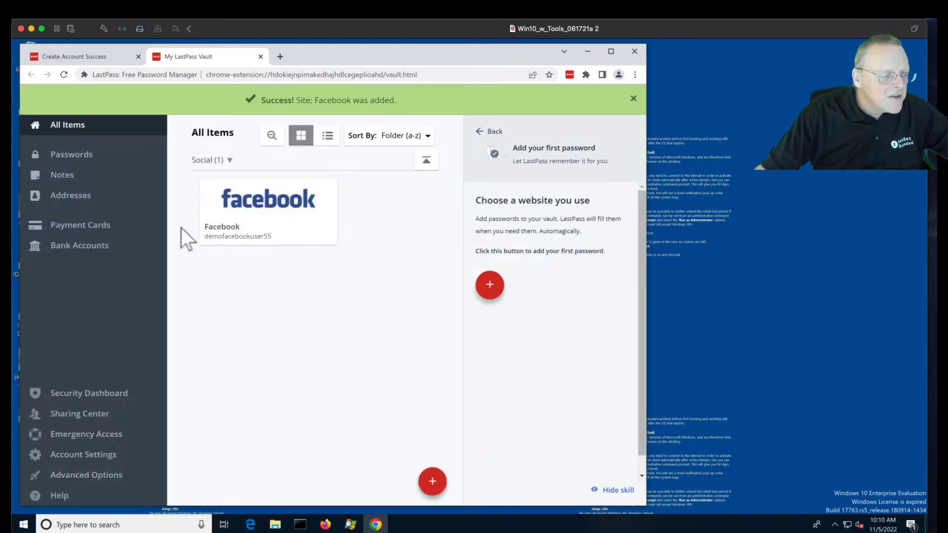
- Start a new payment card with the cardholder name, type VISA, card number and security code
click(76, 232)
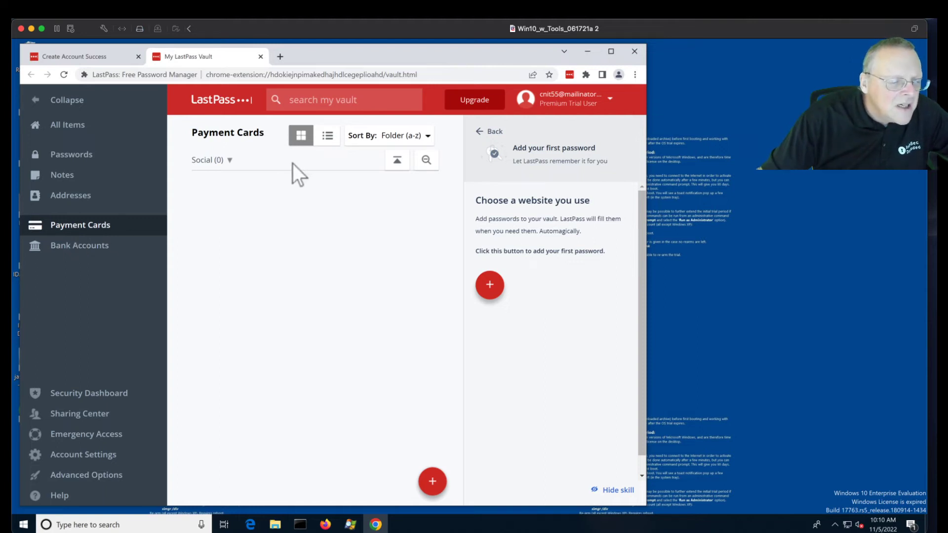
click(491, 286)
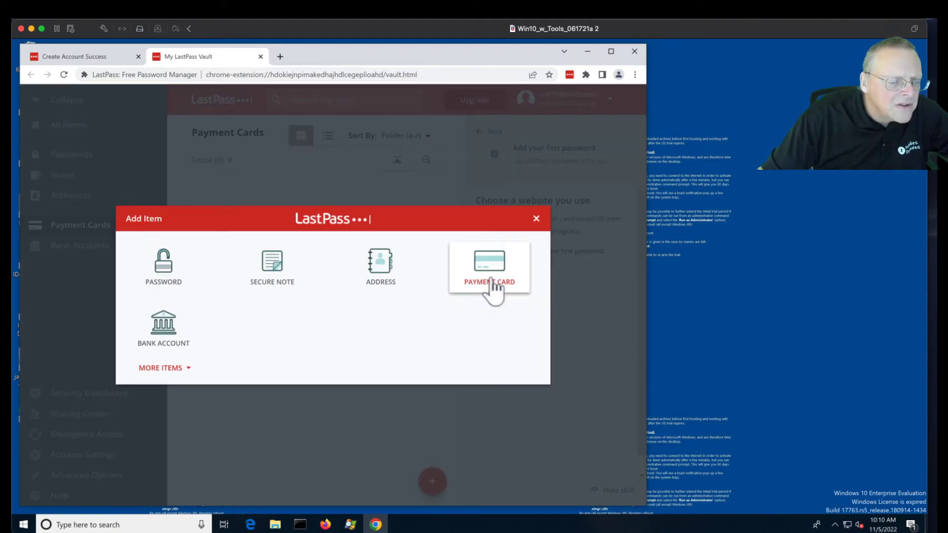
click(490, 271)
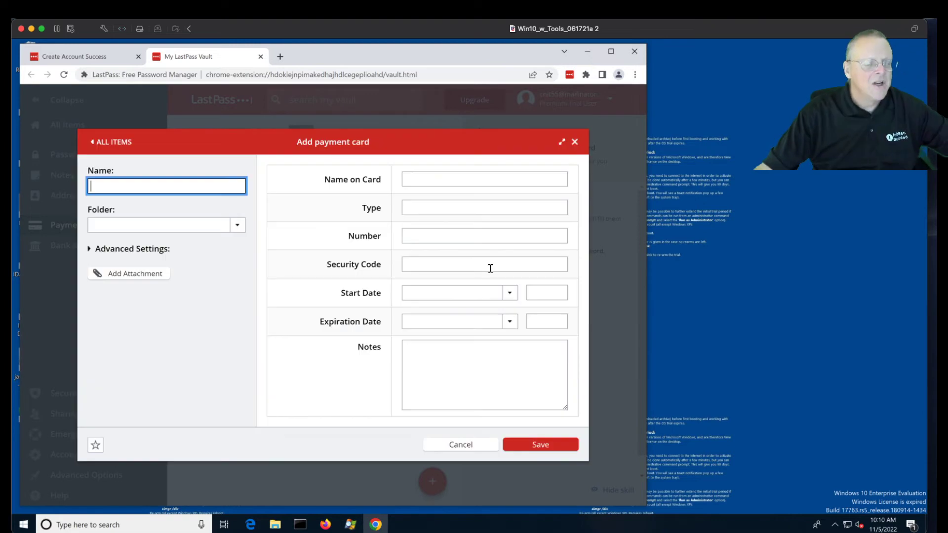
click(440, 179)
text(For Prefect)
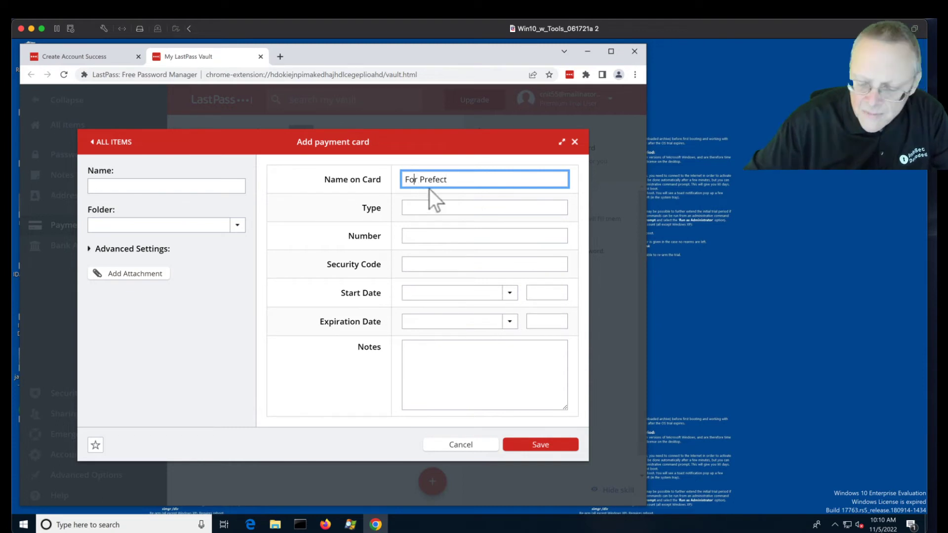
text(d)
click(434, 203)
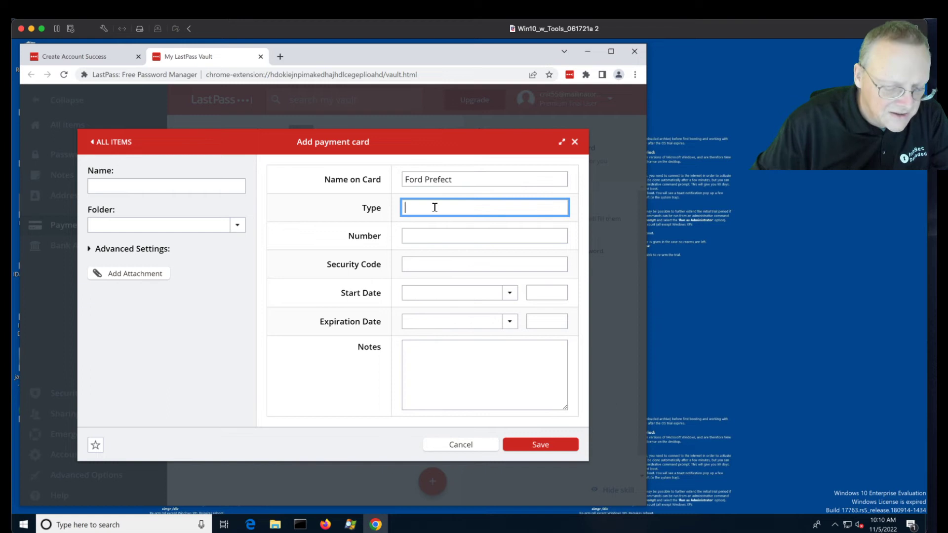
text(VISA)
click(445, 238)
text(2566368-7373-73)
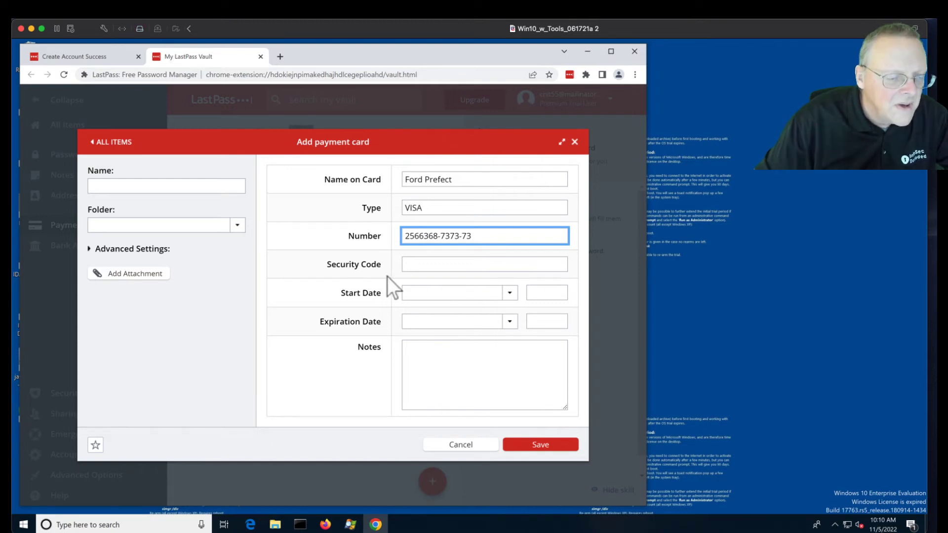
click(416, 263)
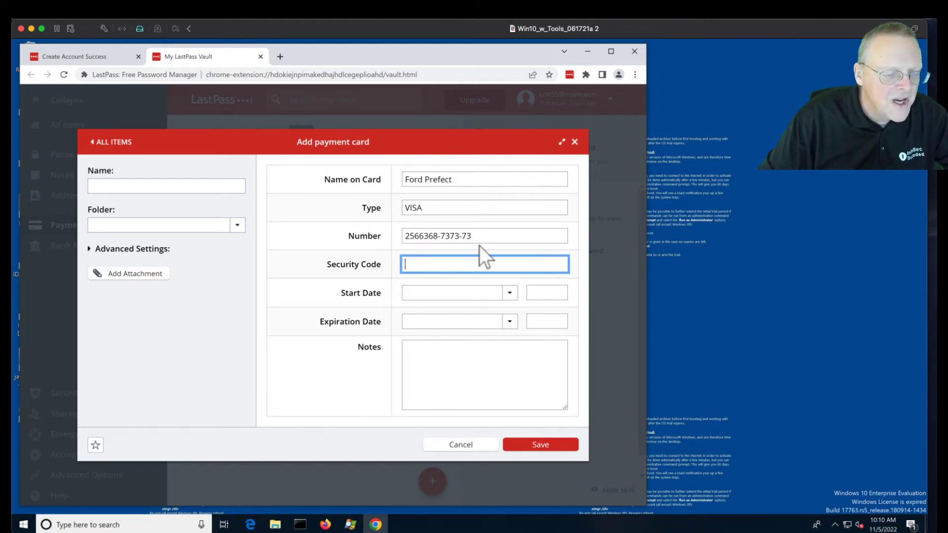
text(323)
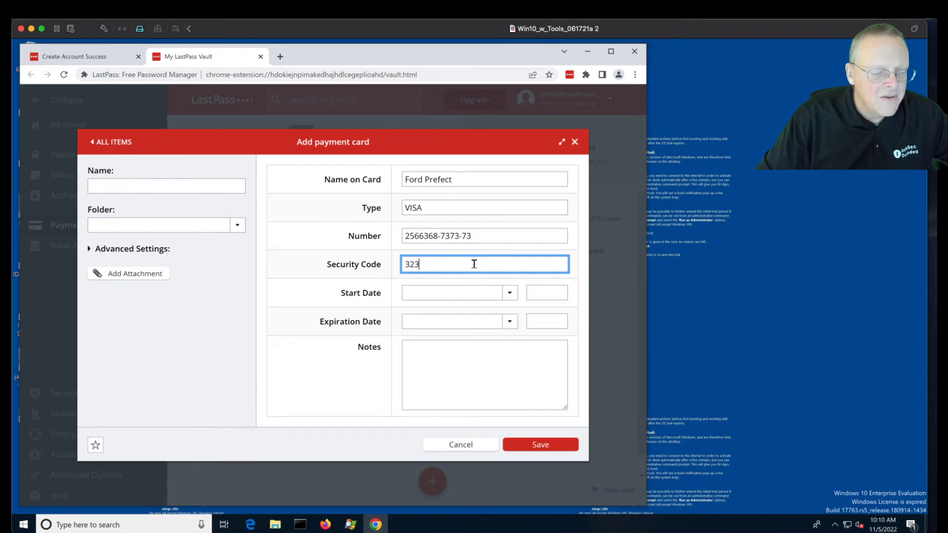
- Set the card's start date to January 2020 and expiration to January 2024
click(466, 289)
click(460, 313)
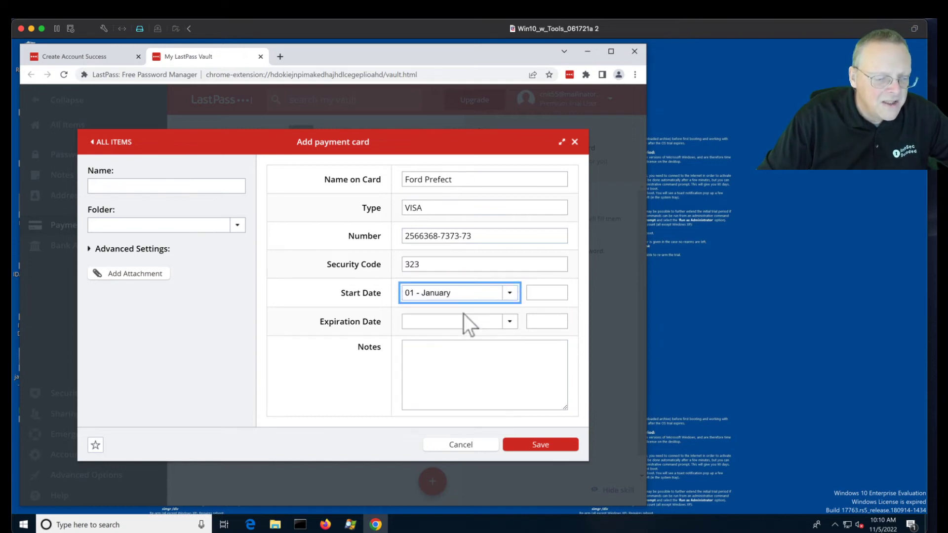
click(548, 294)
text(2020)
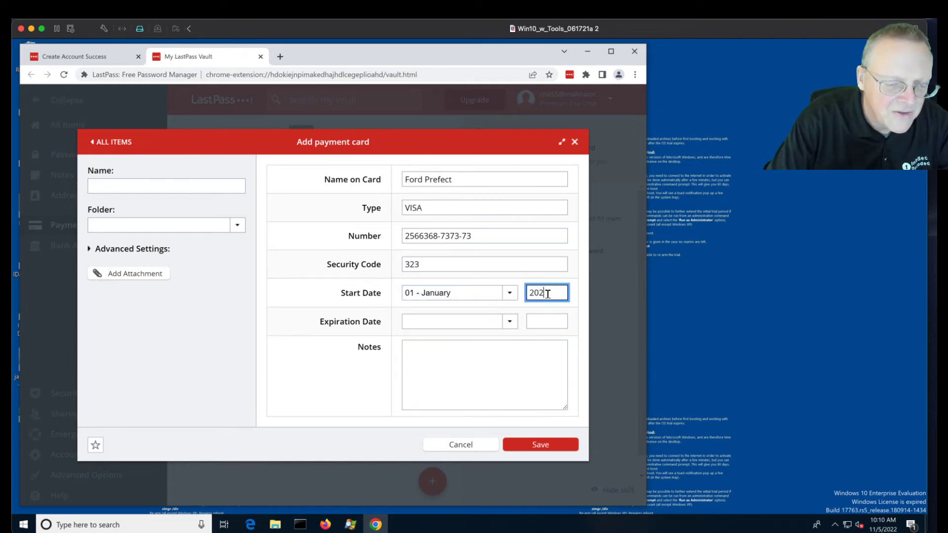
click(502, 322)
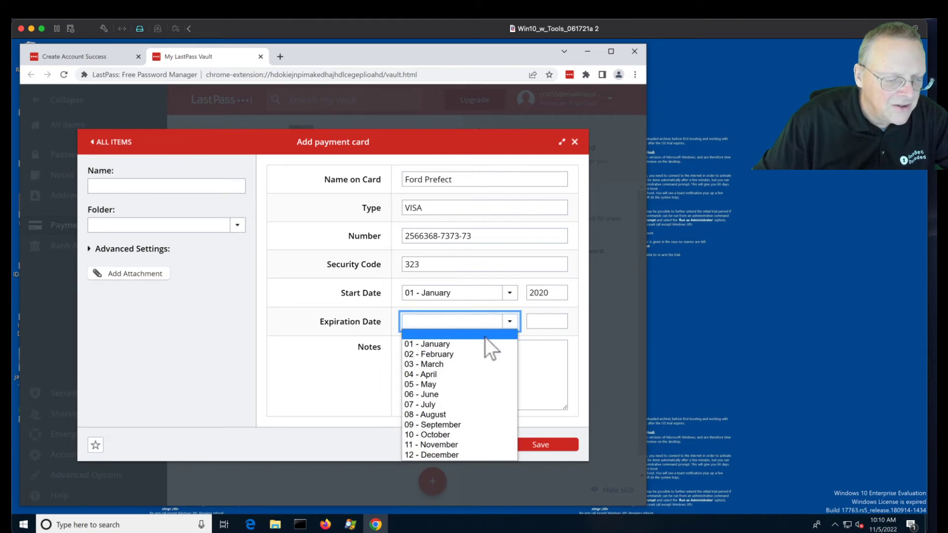
click(485, 336)
click(493, 325)
click(491, 344)
click(551, 324)
text(202)
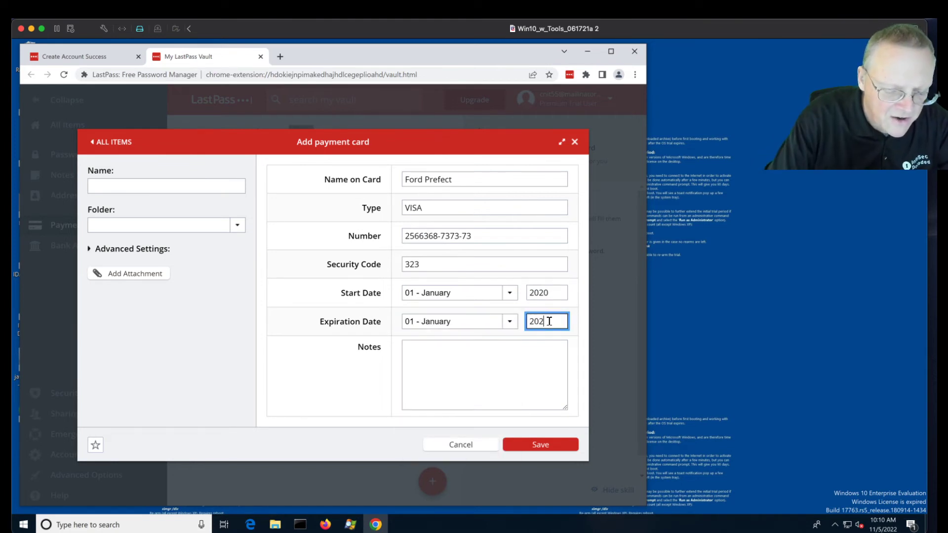
text(4)
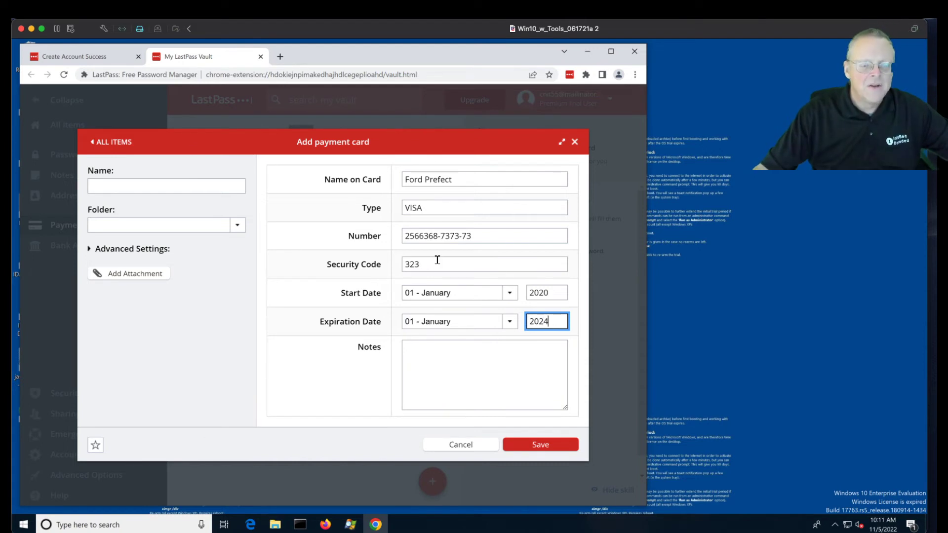
- Name the card 'secretvisa' and save it to the vault
click(527, 443)
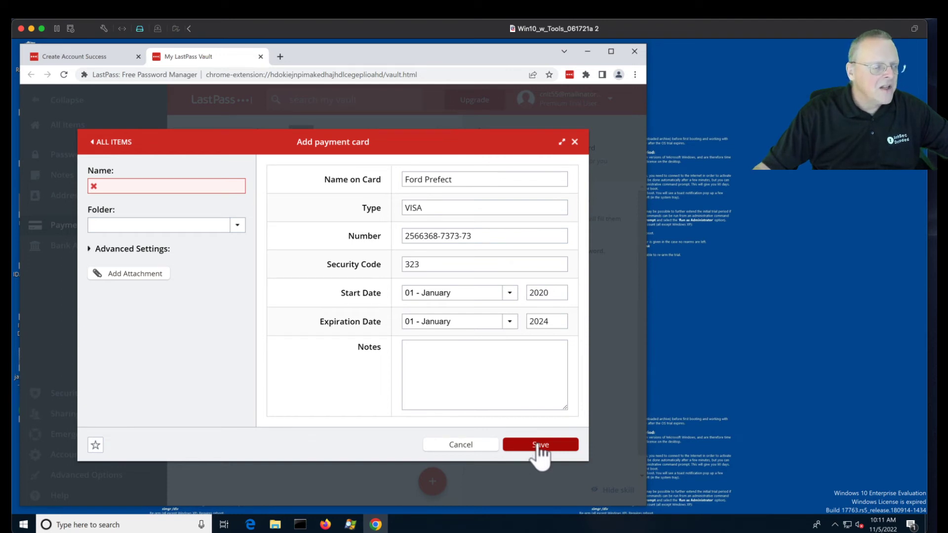
click(146, 186)
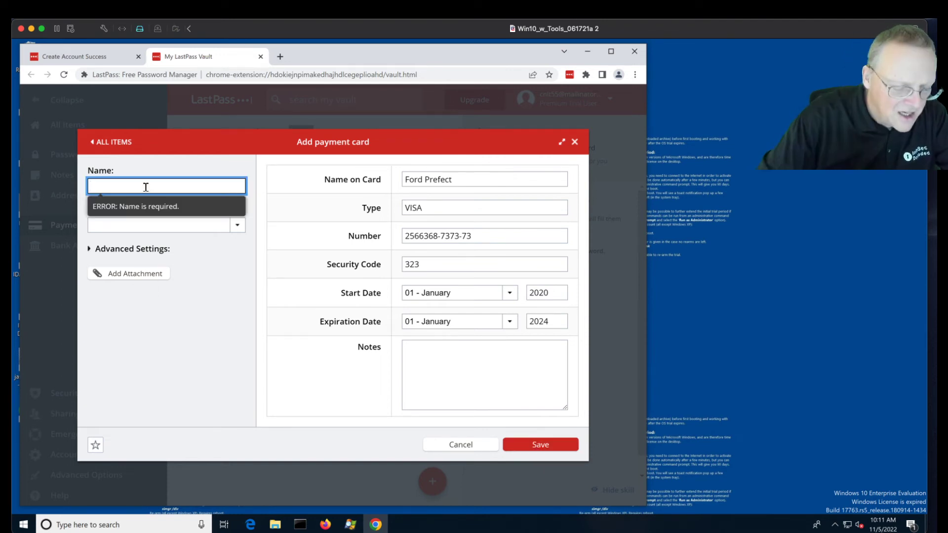
text(secretvisa)
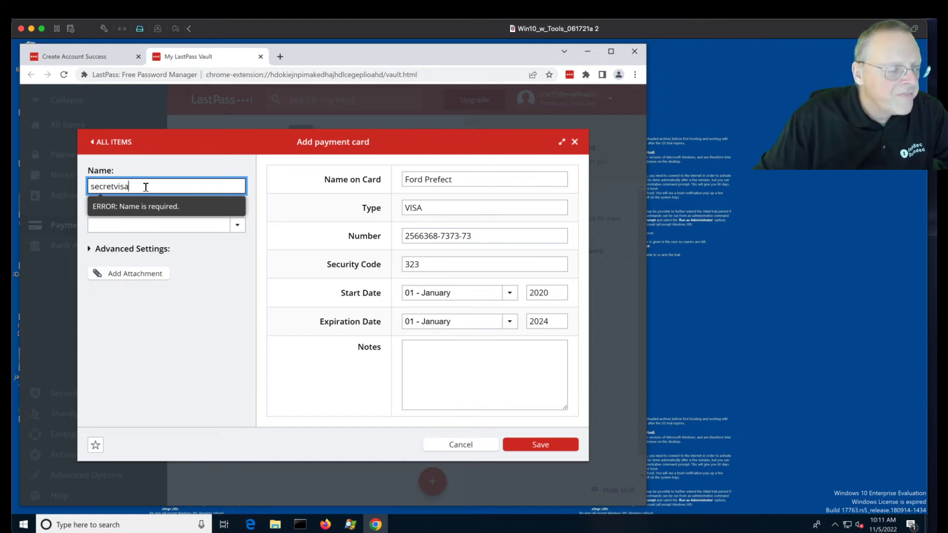
click(517, 441)
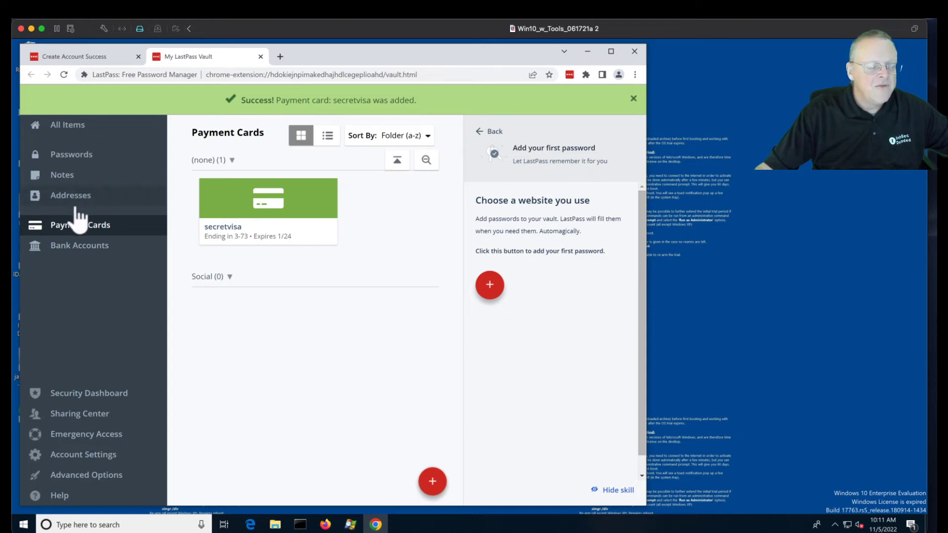
- Minimize the Chrome window holding the LastPass vault so the Windows desktop shows
click(734, 207)
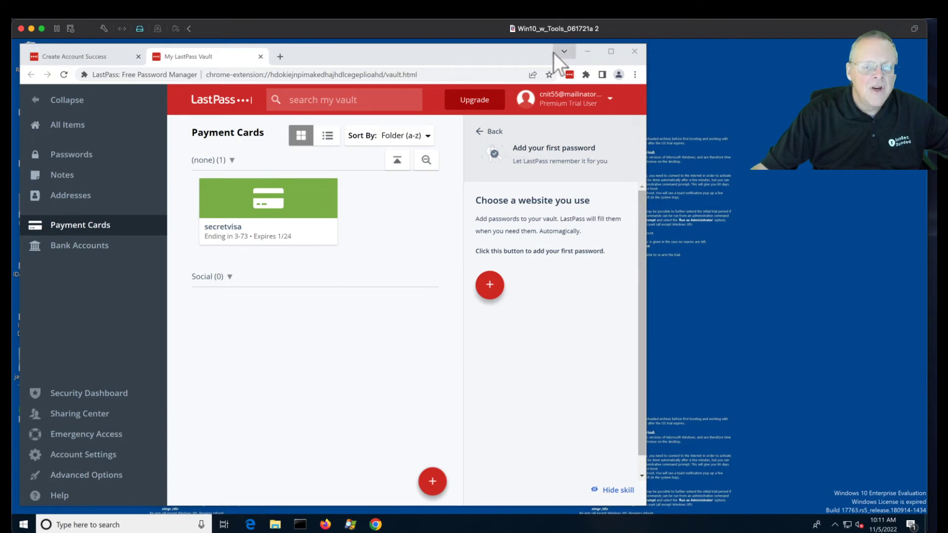
click(588, 53)
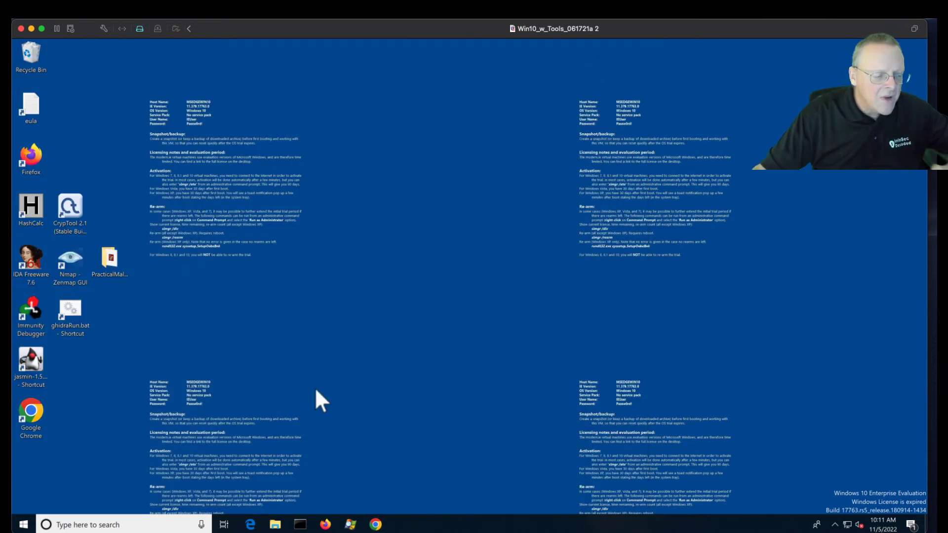
- Launch Process Explorer via procexp, enlarge its list and collapse the System and wininit branches
click(23, 526)
text(procexp)
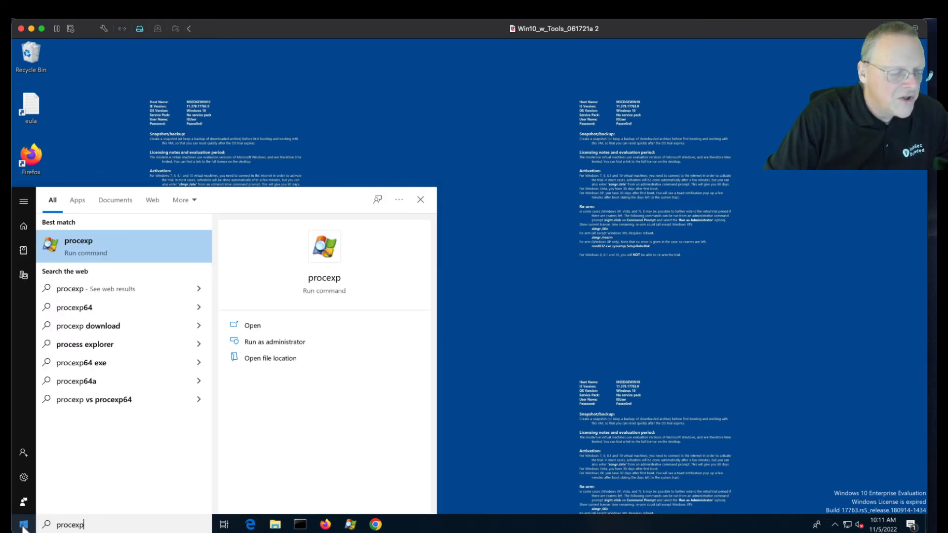
key(Return)
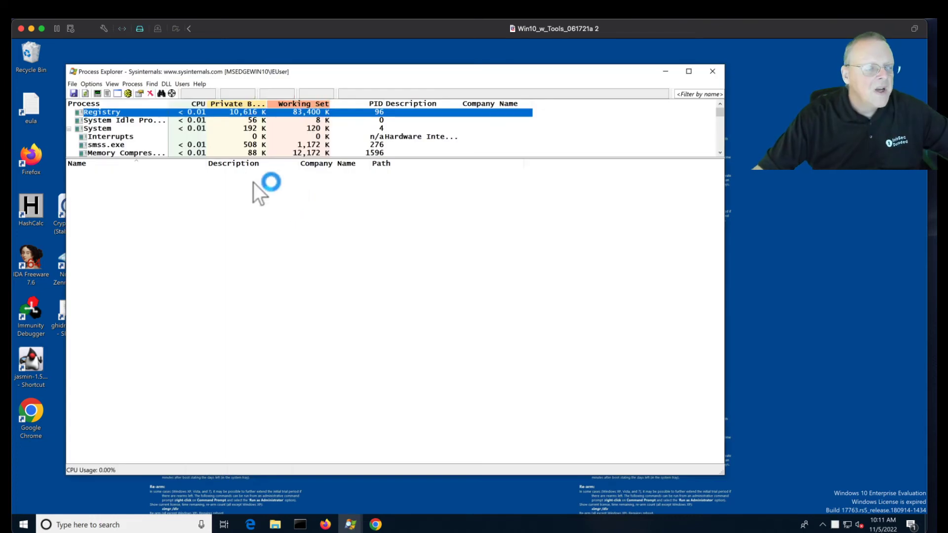
drag(296, 158, 294, 309)
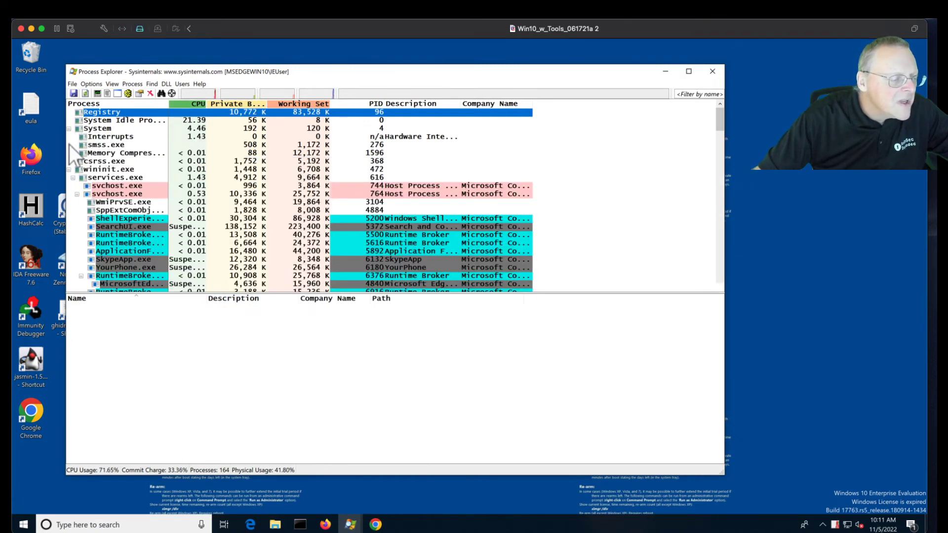
click(68, 128)
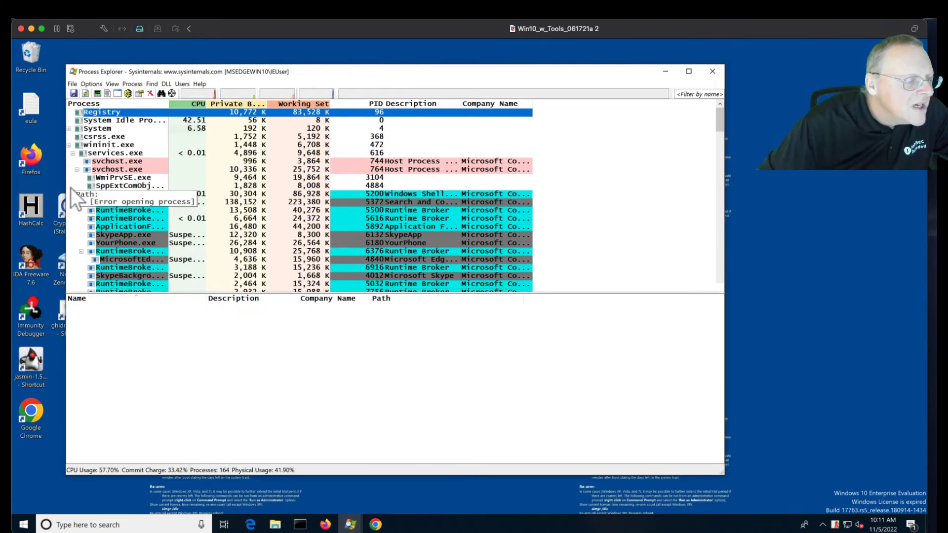
click(69, 145)
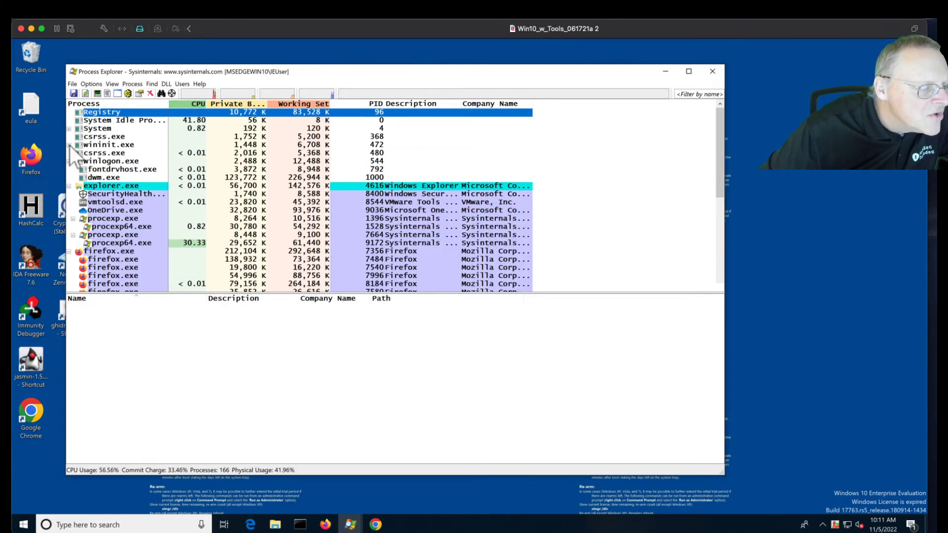
- Hide the lower pane, collapse firefox.exe, select chrome.exe PID 9292, then close Process Explorer
click(113, 85)
click(135, 167)
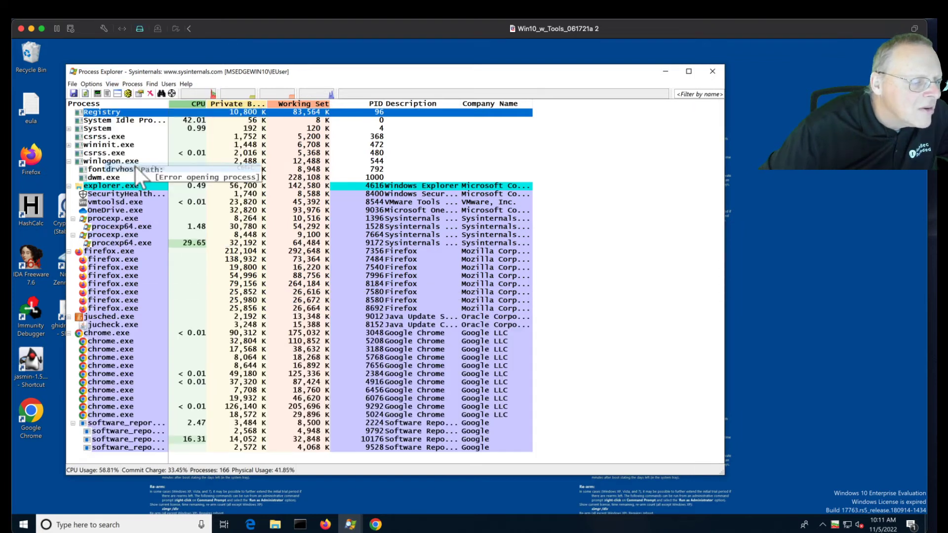
click(69, 251)
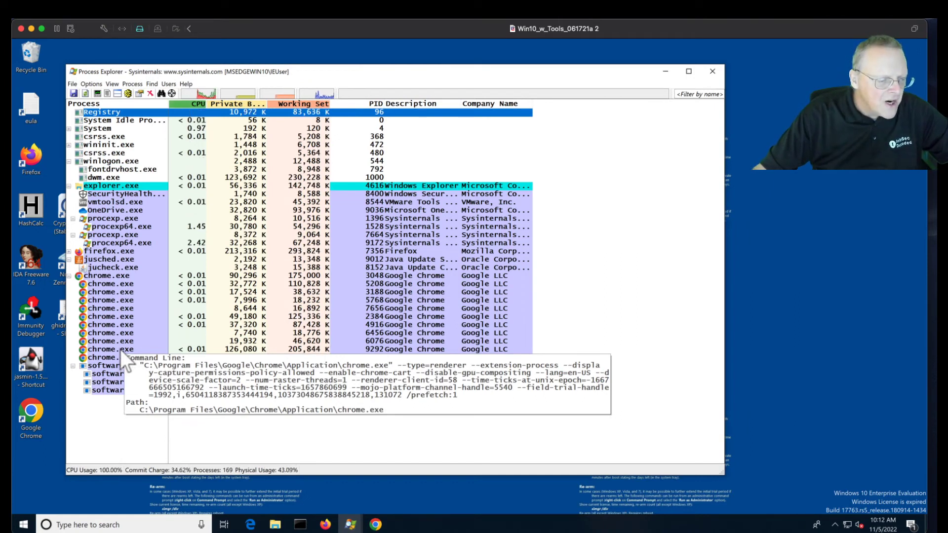
click(120, 348)
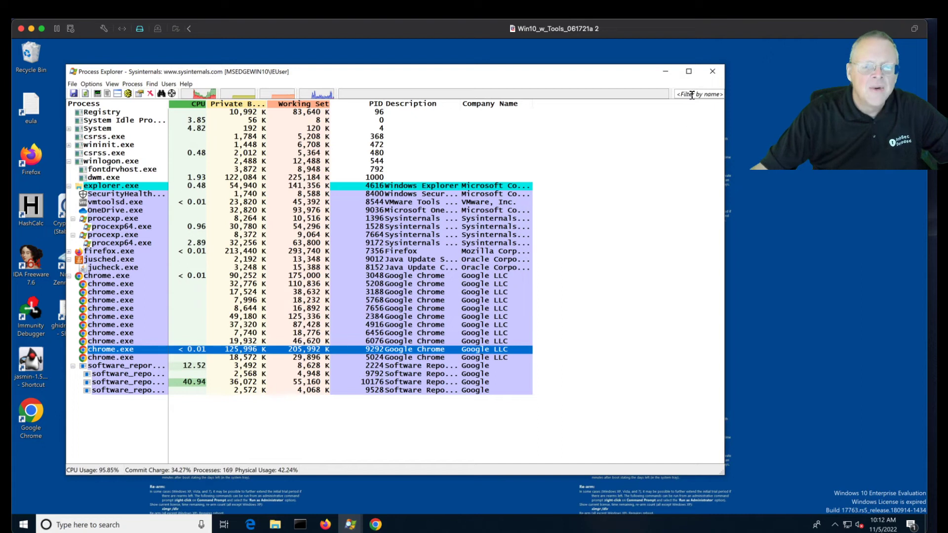
click(712, 72)
click(23, 524)
- Launch HxD and open the main memory of chrome.exe process 9292
text(hxd)
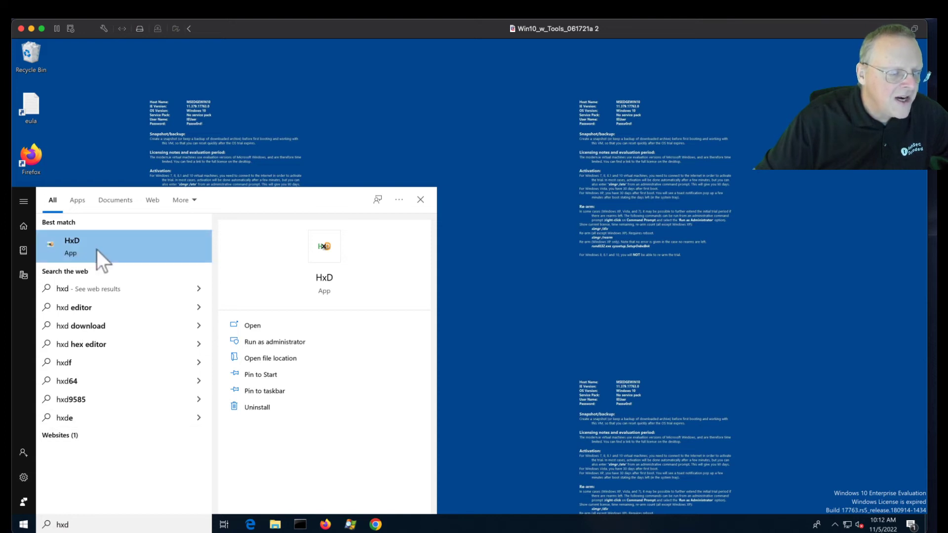
click(96, 248)
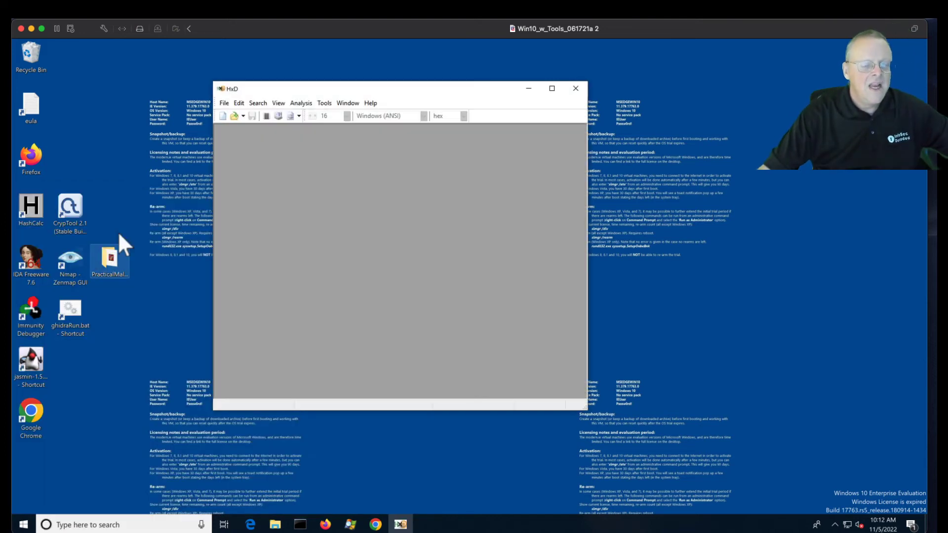
click(331, 103)
mouse_move(348, 104)
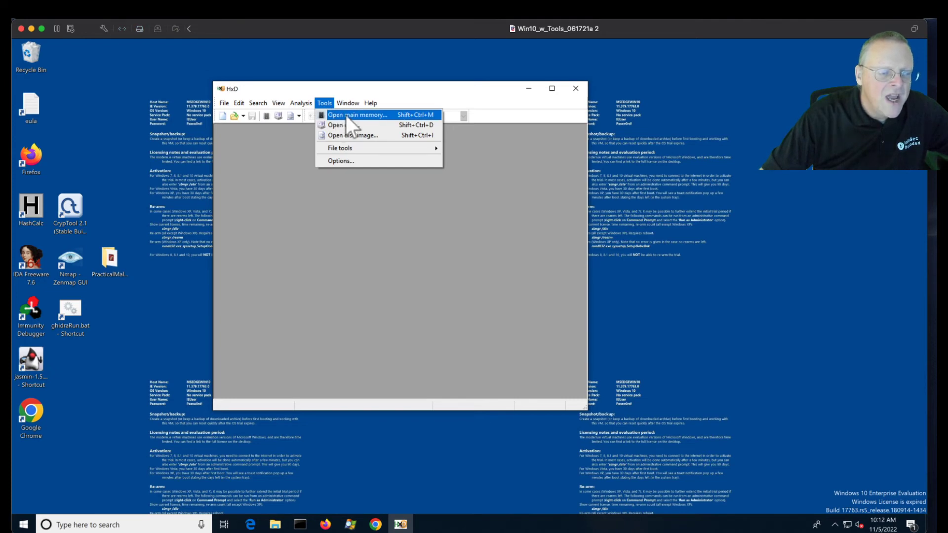
click(347, 114)
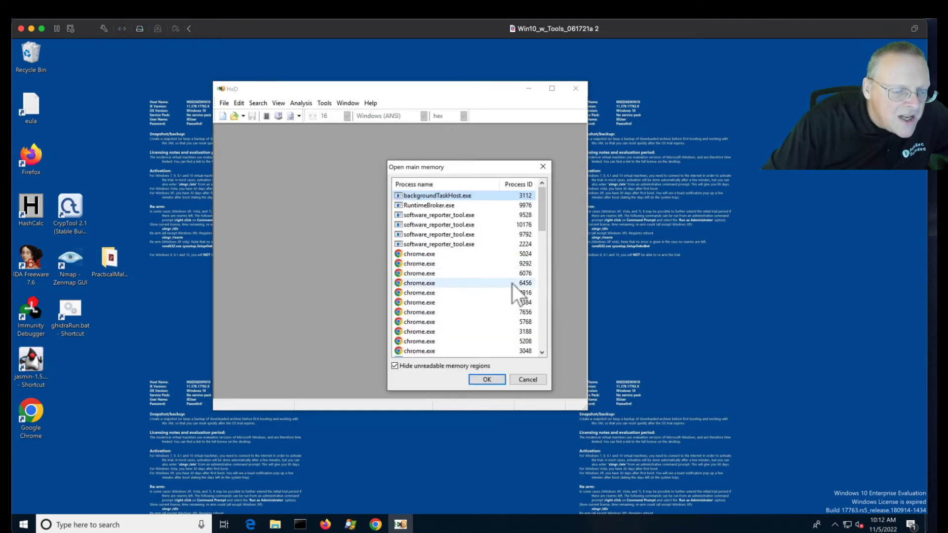
double_click(523, 264)
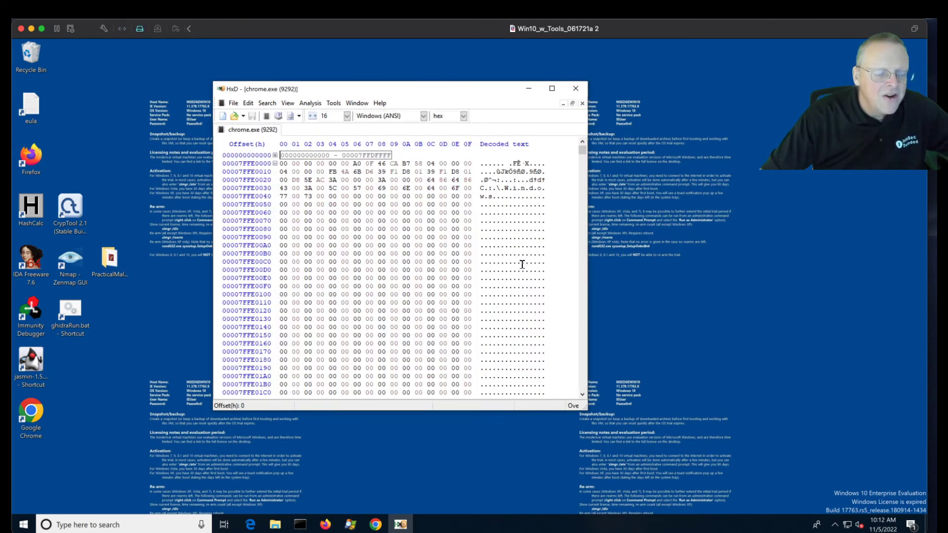
- Enlarge and reposition the HxD window, then bring up the Find dialog
drag(588, 408, 652, 448)
drag(512, 97, 447, 93)
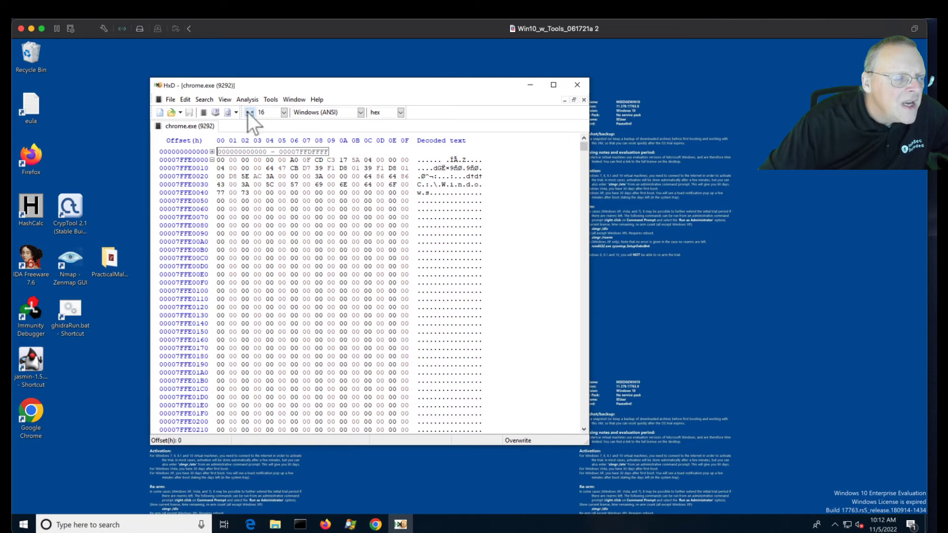
click(204, 103)
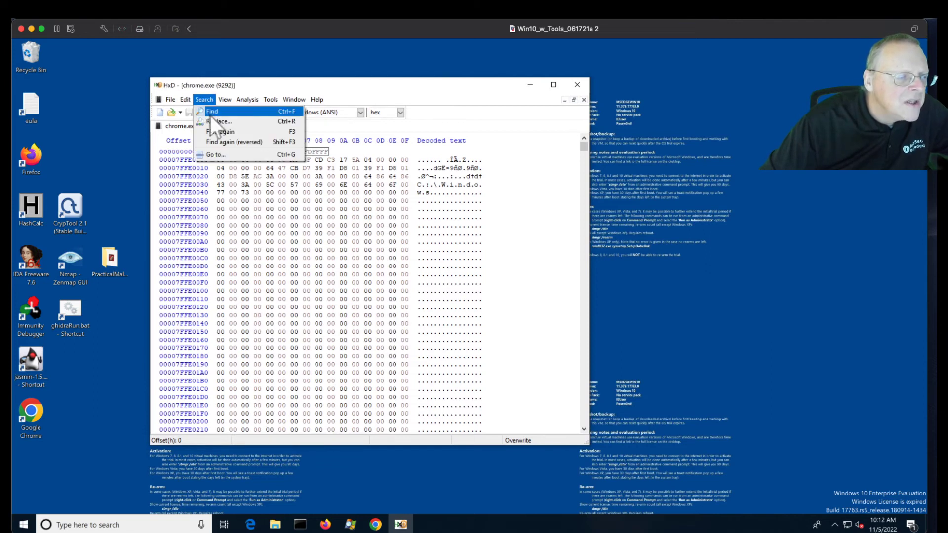
click(209, 116)
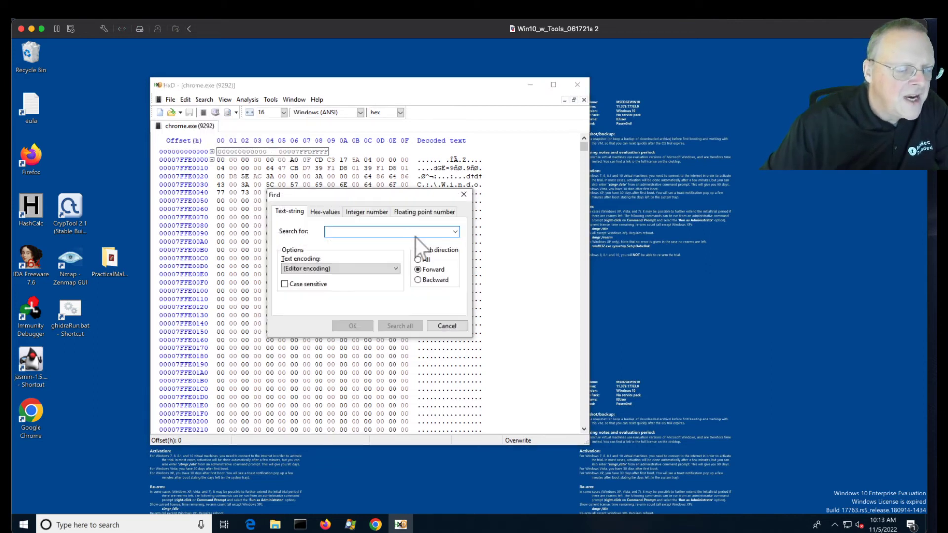
- Search chrome.exe memory for 'facebook' and step through the first several matches
text(facebook)
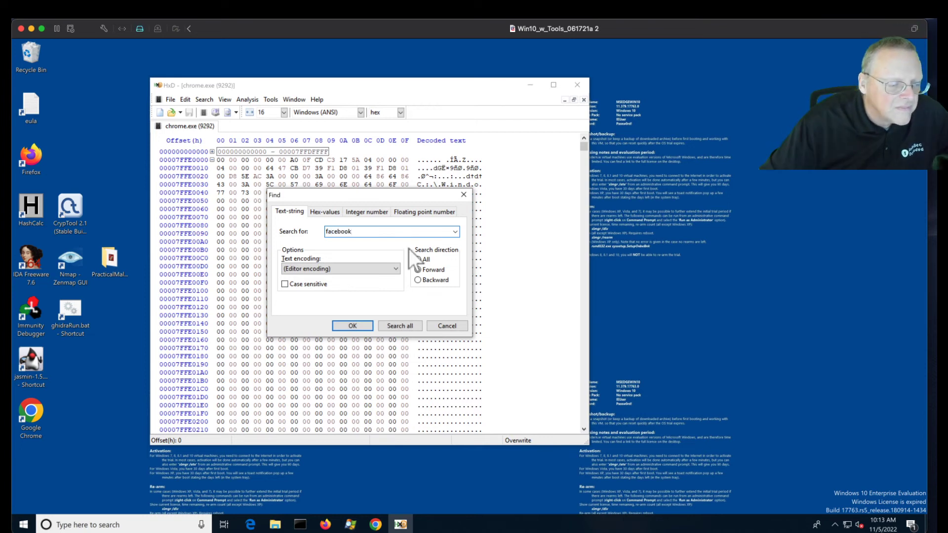
click(353, 326)
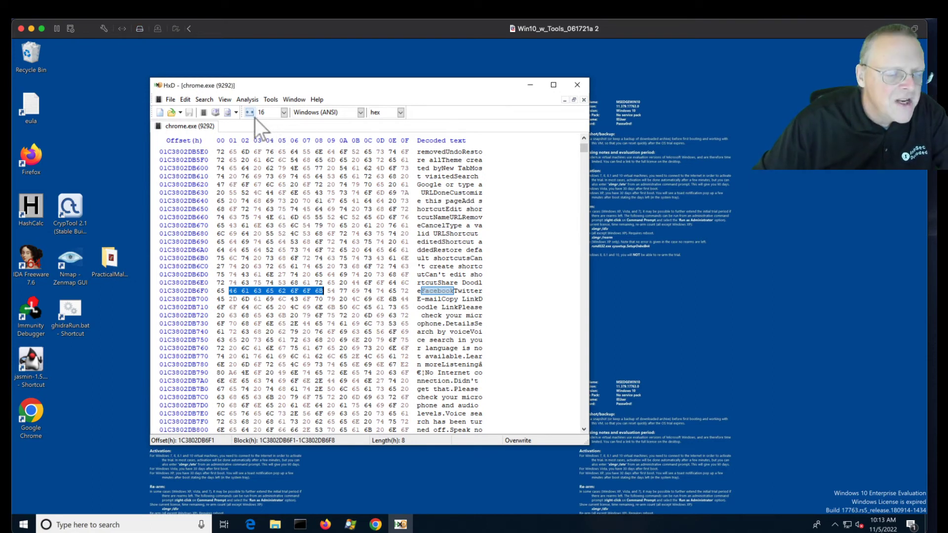
key(ctrl+f)
click(361, 328)
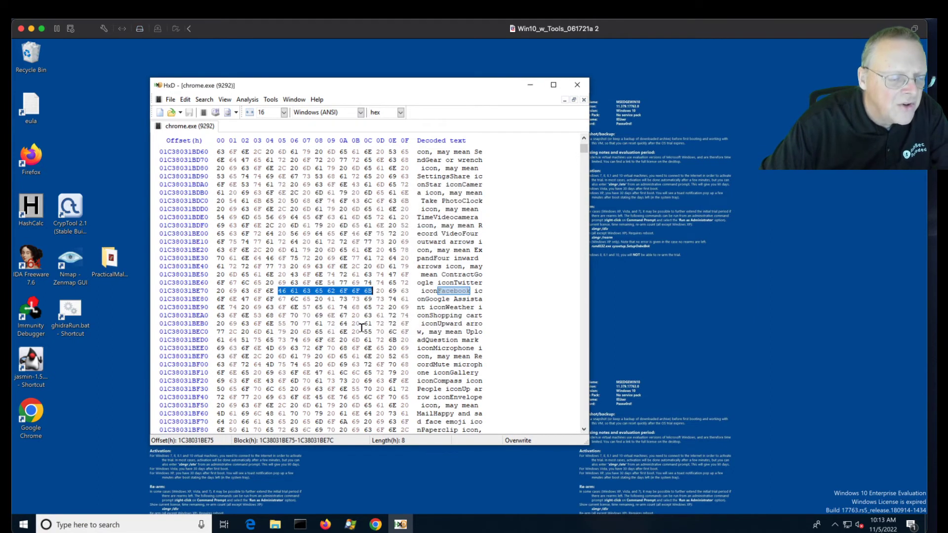
key(ctrl+f)
click(360, 326)
key(ctrl+f)
click(361, 326)
key(ctrl+f)
click(361, 327)
key(ctrl+f)
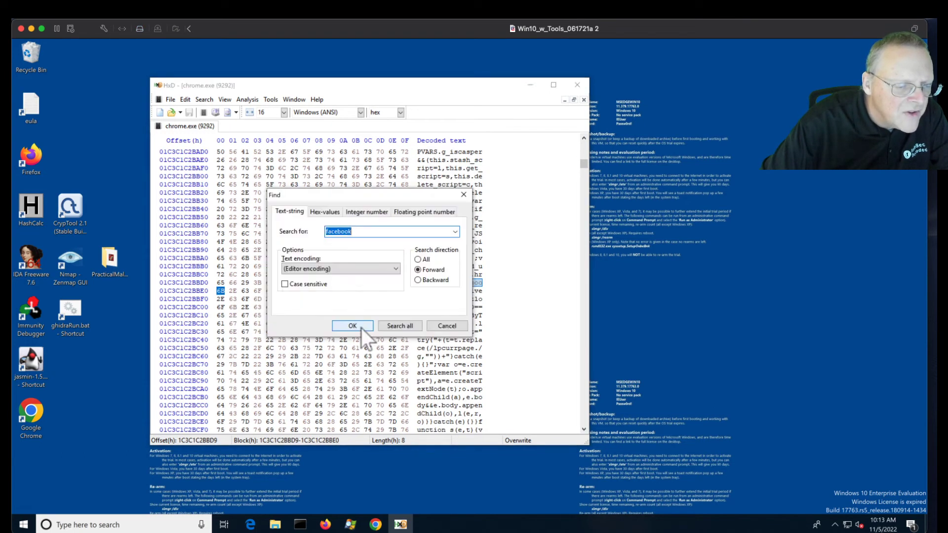
click(361, 328)
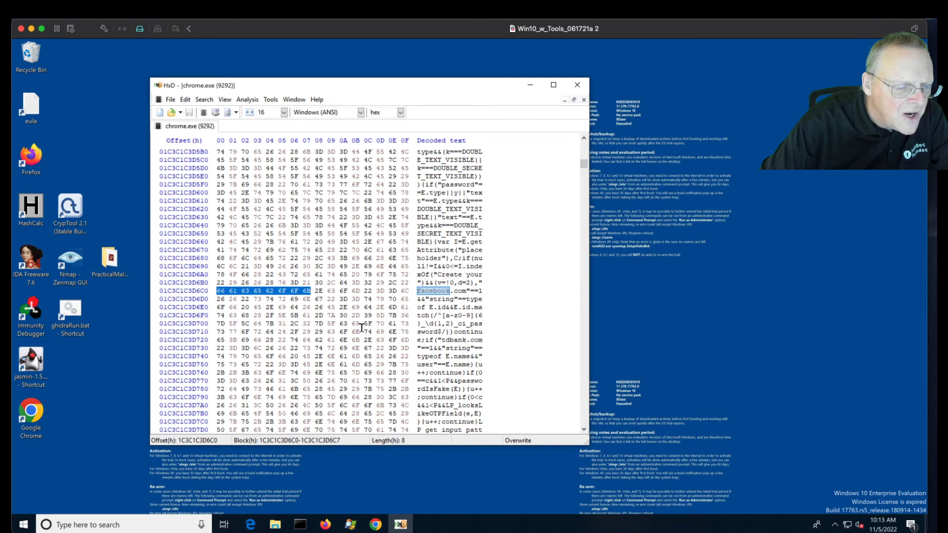
- Continue to the facebook match at offset 1C3C1C90C2E, then return to the LastPass vault
key(ctrl+f)
click(361, 328)
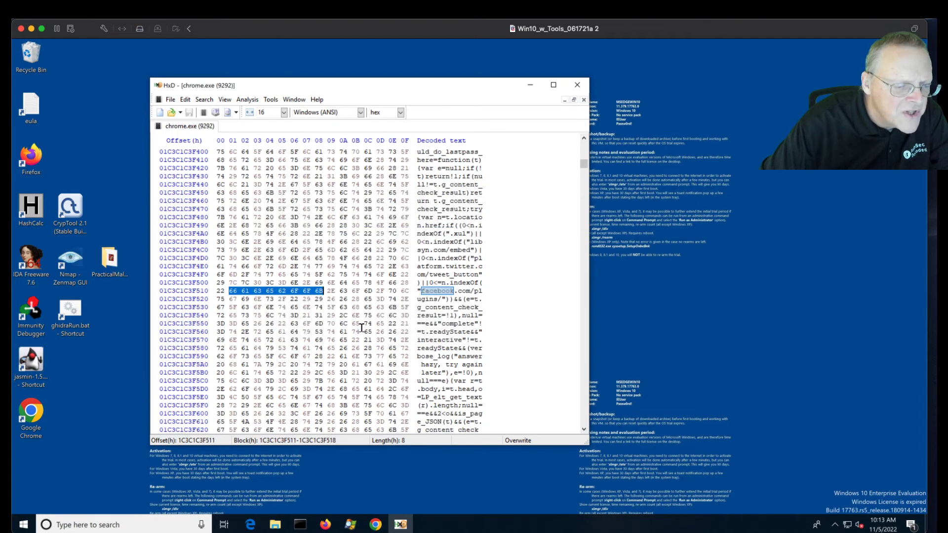
key(ctrl+f)
click(361, 327)
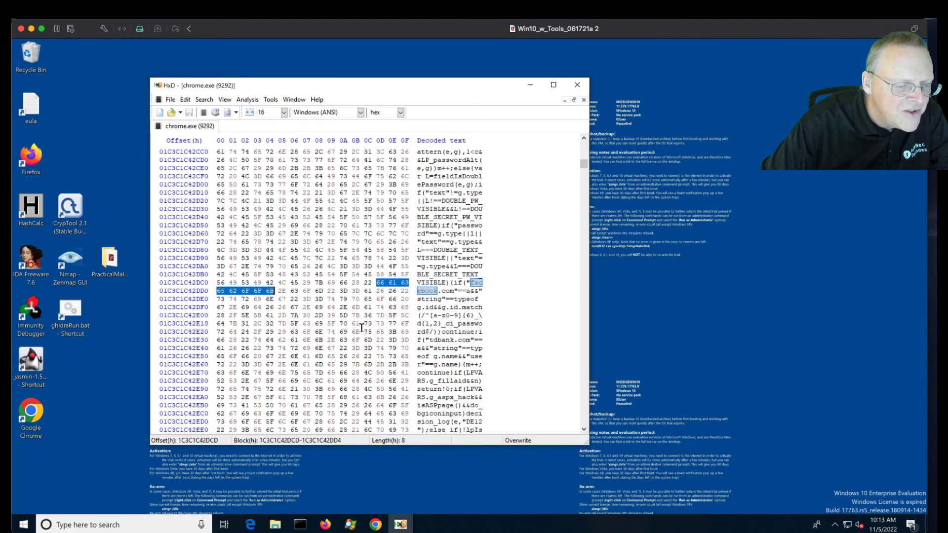
key(ctrl+f)
click(361, 327)
key(ctrl+f)
click(361, 327)
key(ctrl+f)
click(361, 327)
key(ctrl+f)
click(361, 327)
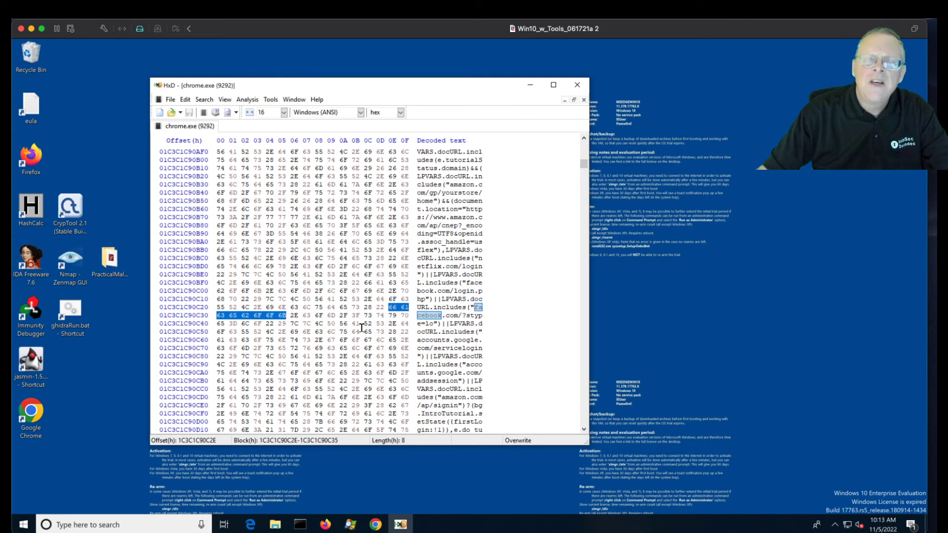
click(374, 526)
mouse_move(257, 212)
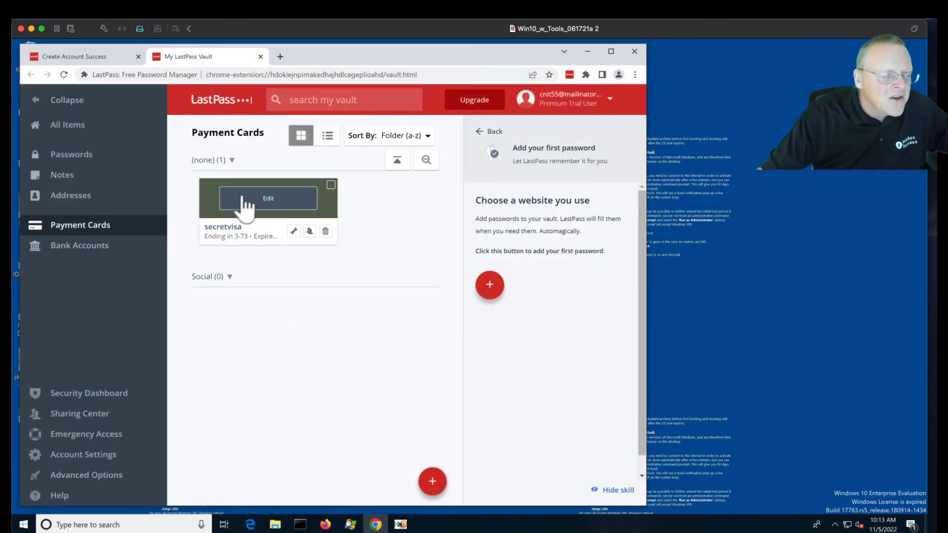
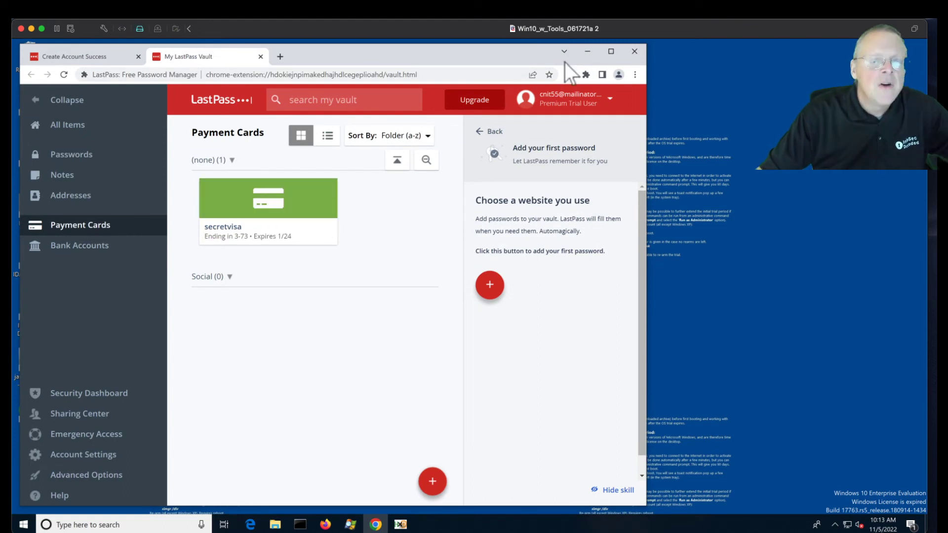
- Search chrome.exe memory for the card holder's name and find it beside the VISA card data
click(587, 53)
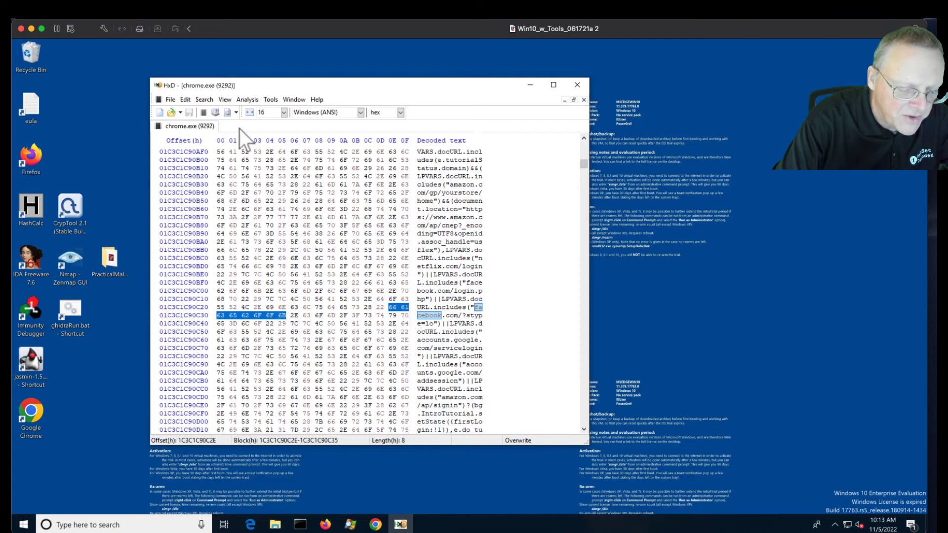
key(ctrl+f)
text(P)
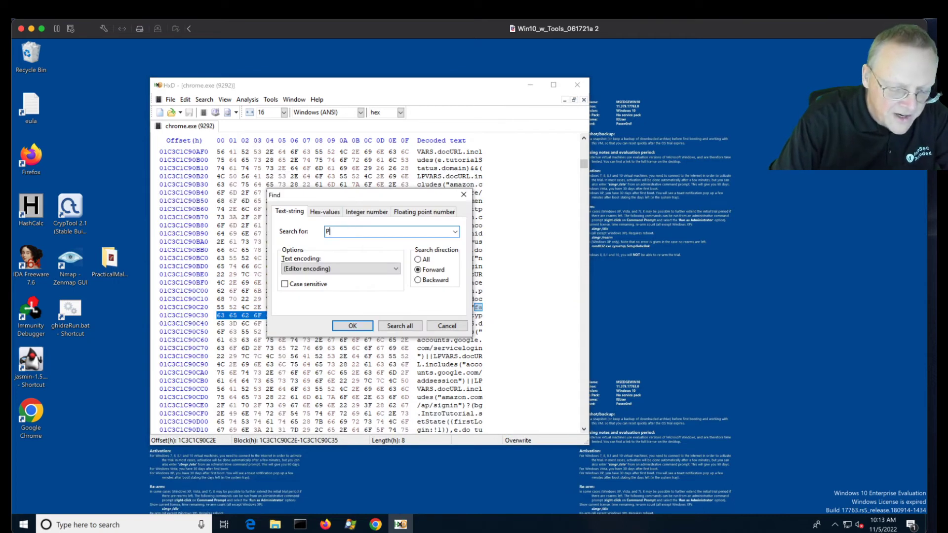
text(refect)
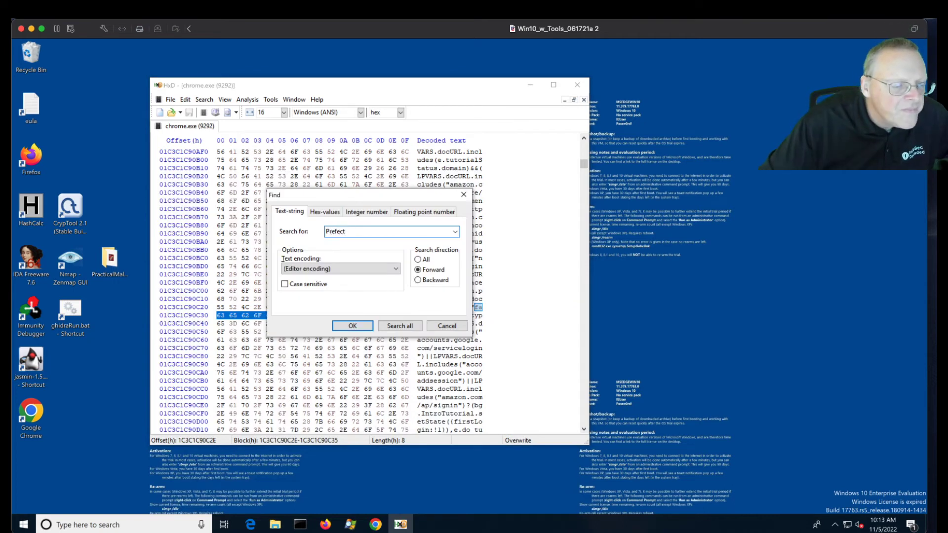
click(346, 324)
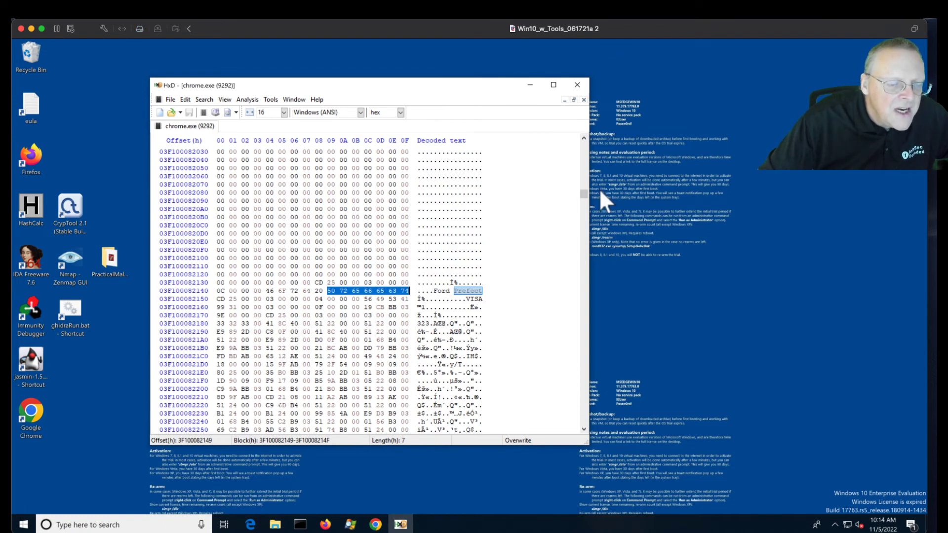
scroll(510, 246, down, 6)
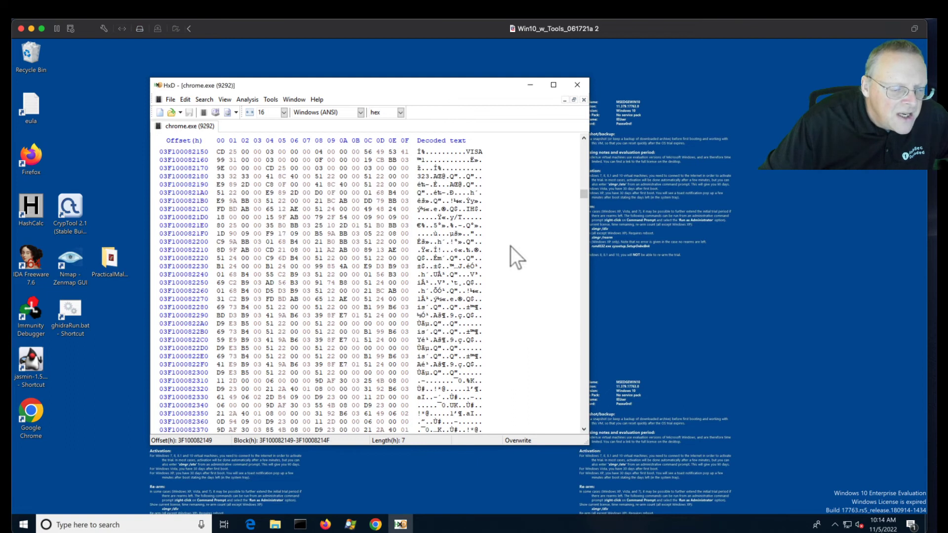
click(375, 526)
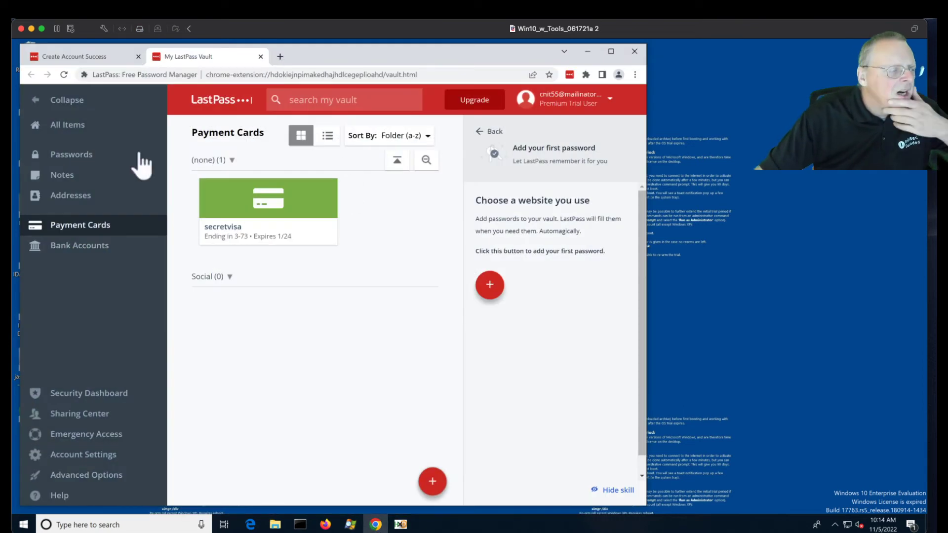
- Launch the Facebook login from the LastPass vault's All Items and submit the autofilled credentials
click(74, 126)
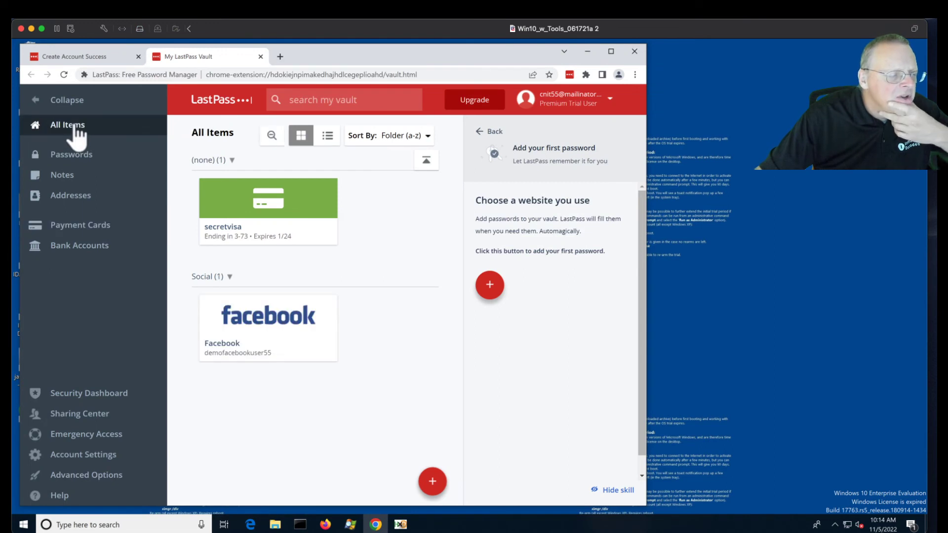
click(279, 327)
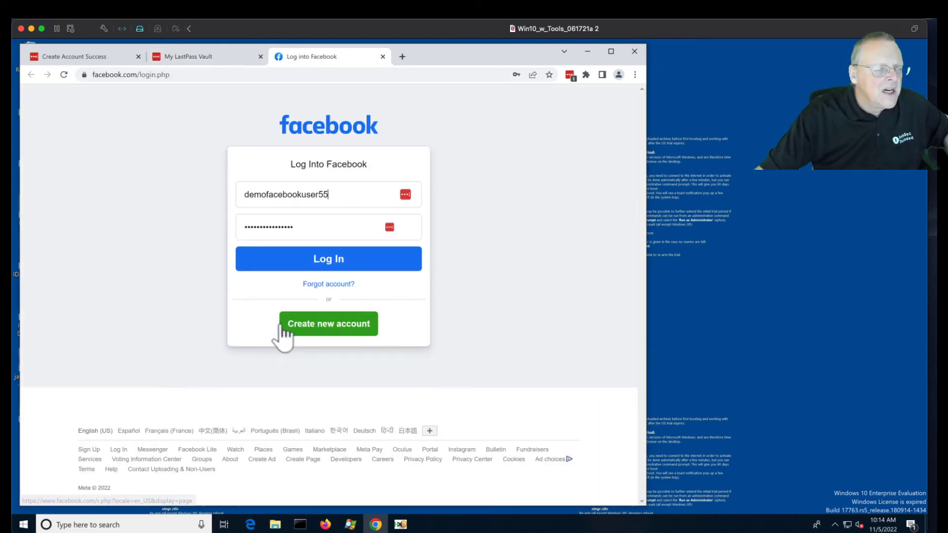
key(Return)
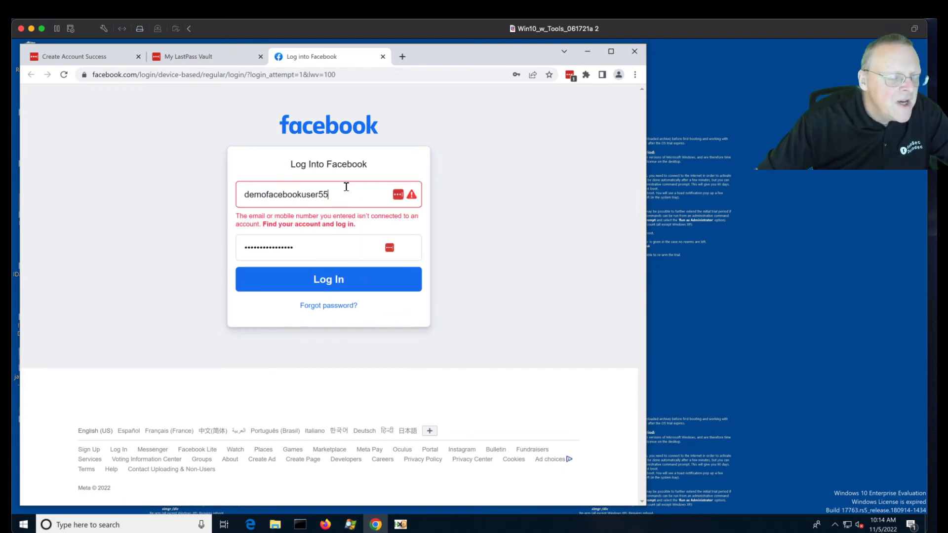
click(587, 51)
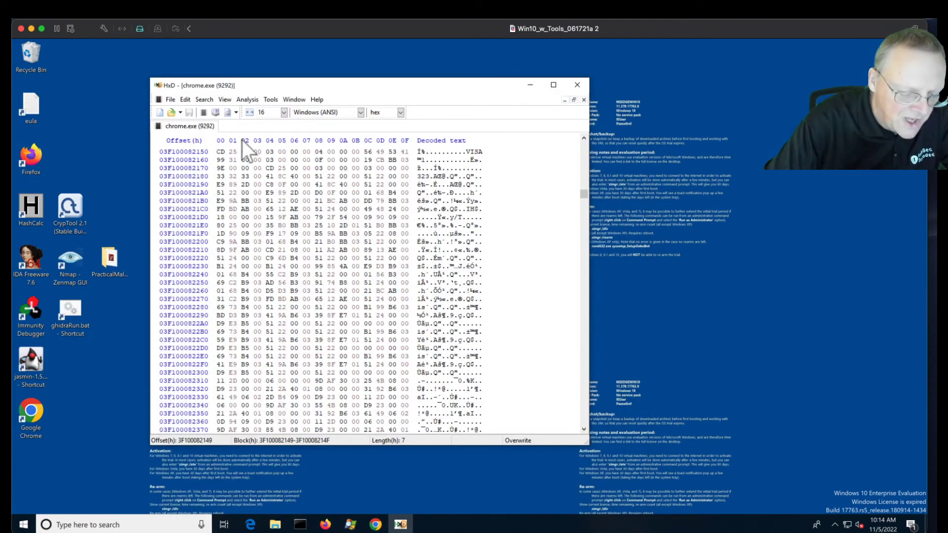
- Search memory for the start of the Facebook username and find it under 'unencryptedUsername'
key(ctrl+f)
text(demoface)
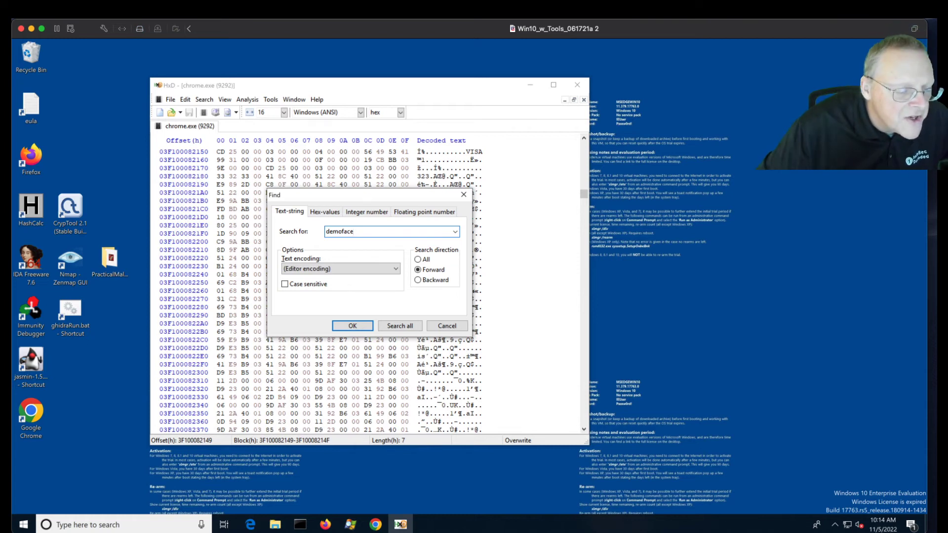
click(342, 325)
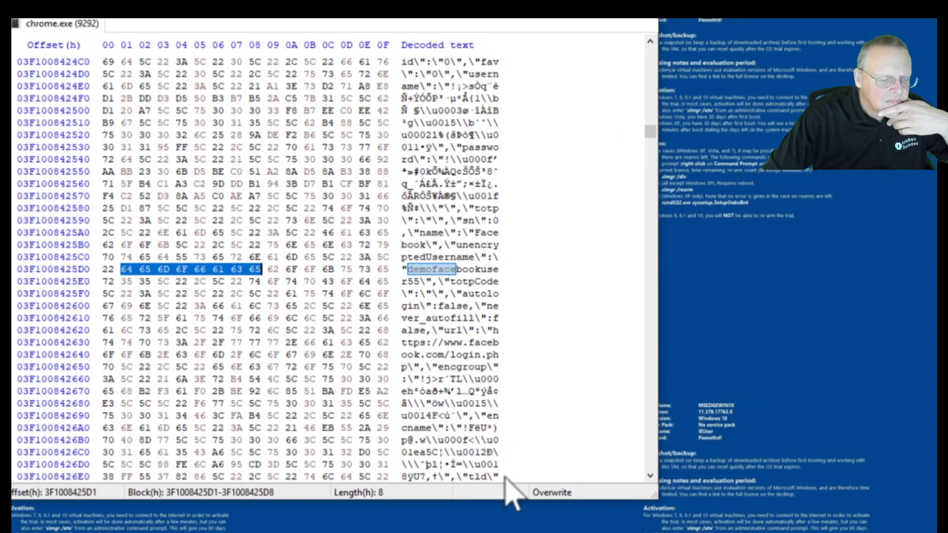
scroll(496, 417, down, 2)
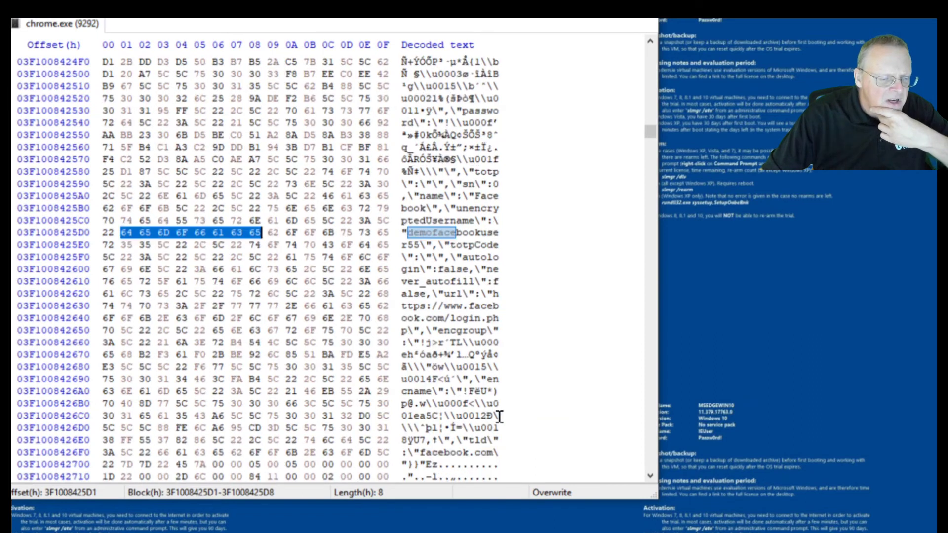
scroll(498, 423, down, 1)
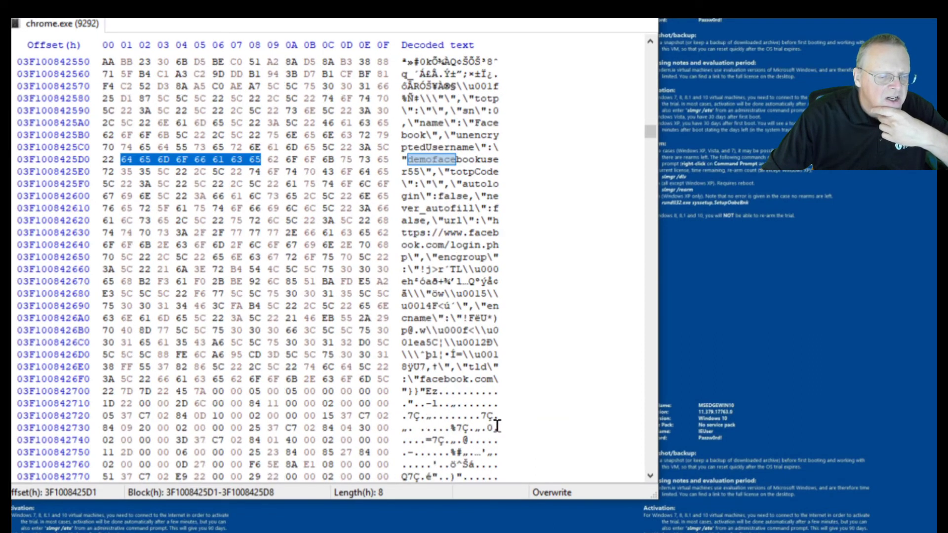
scroll(497, 425, down, 1)
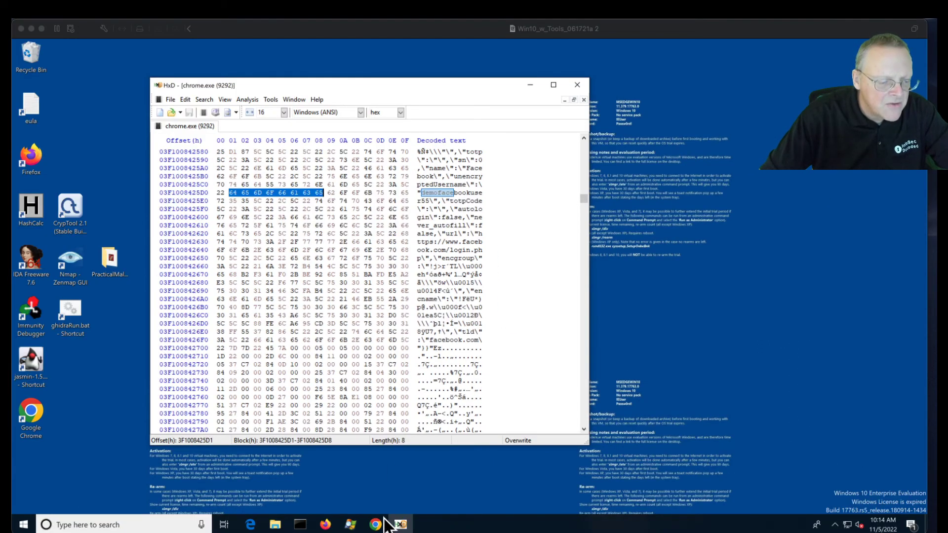
click(376, 525)
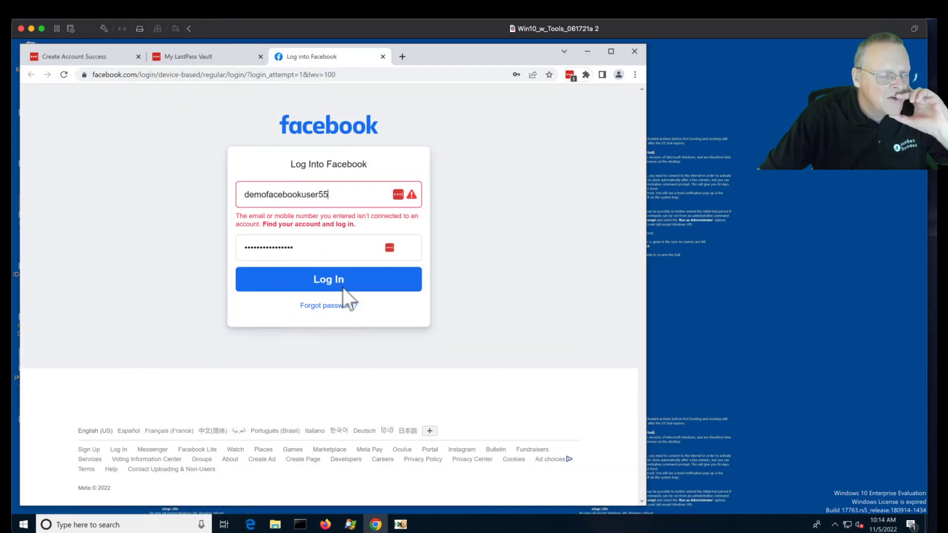
- Open the Facebook entry's LastPass edit page and unmask its saved site password
click(377, 249)
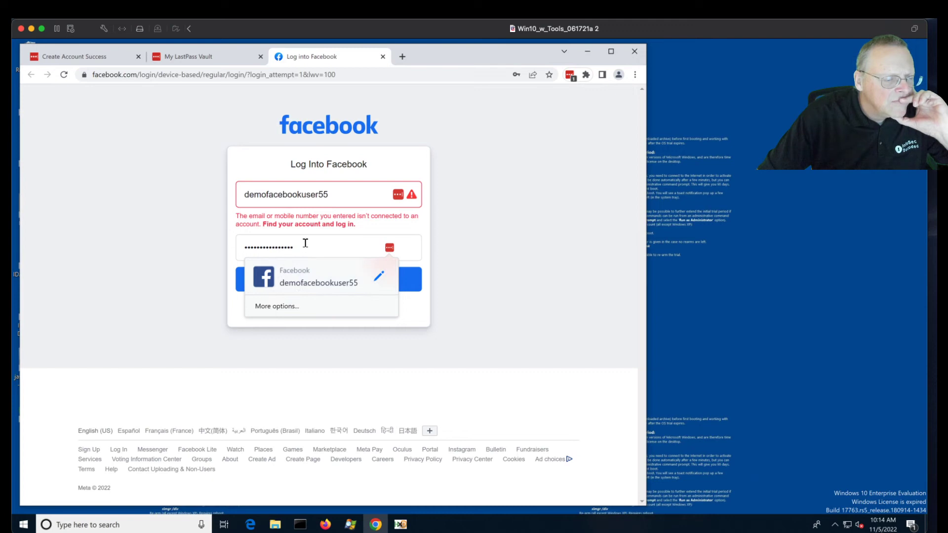
click(491, 171)
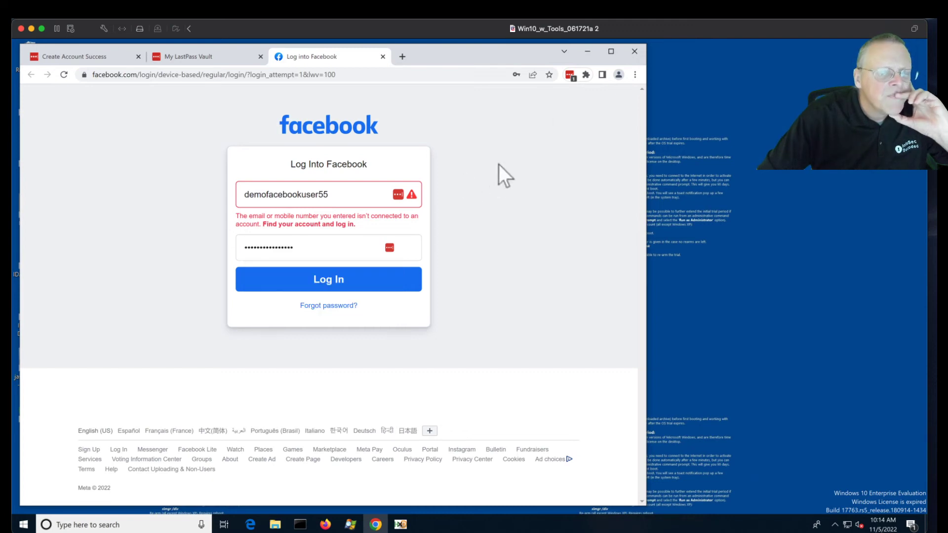
click(571, 75)
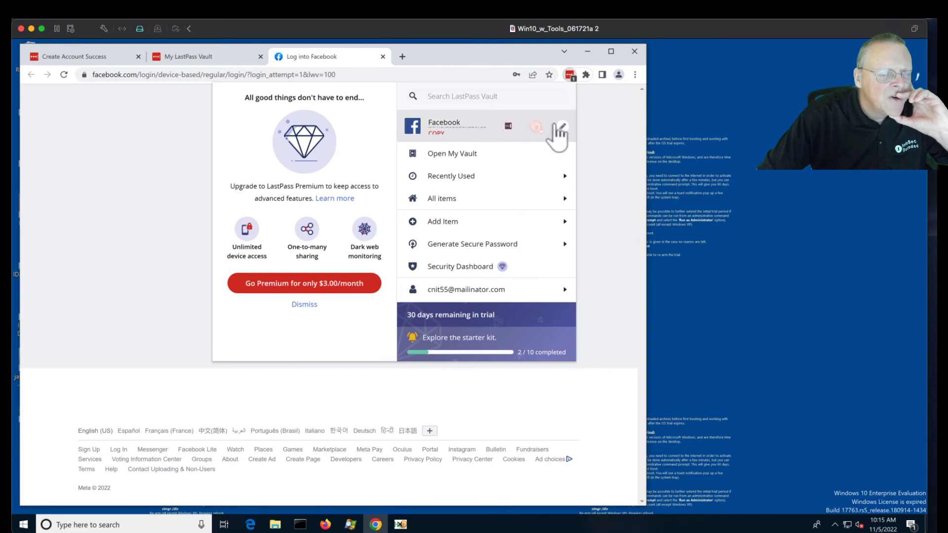
click(562, 126)
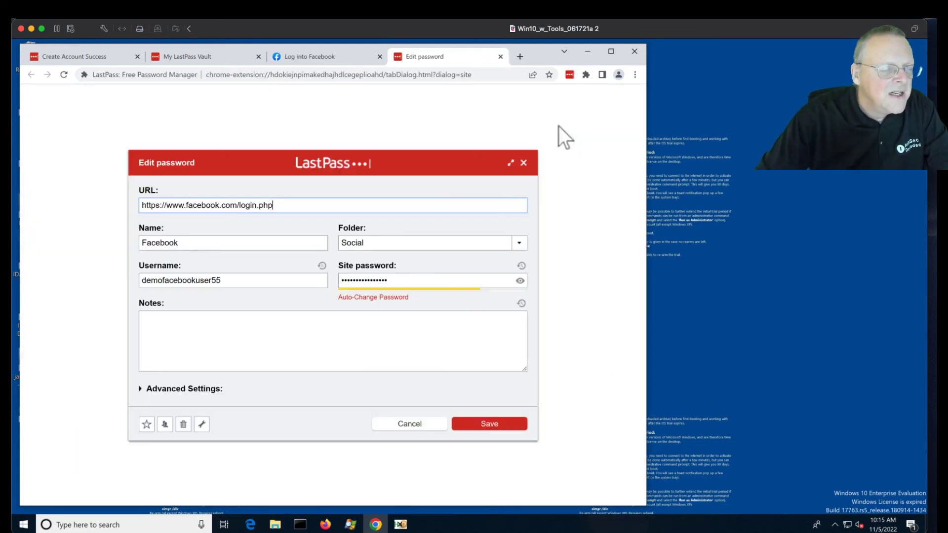
click(521, 281)
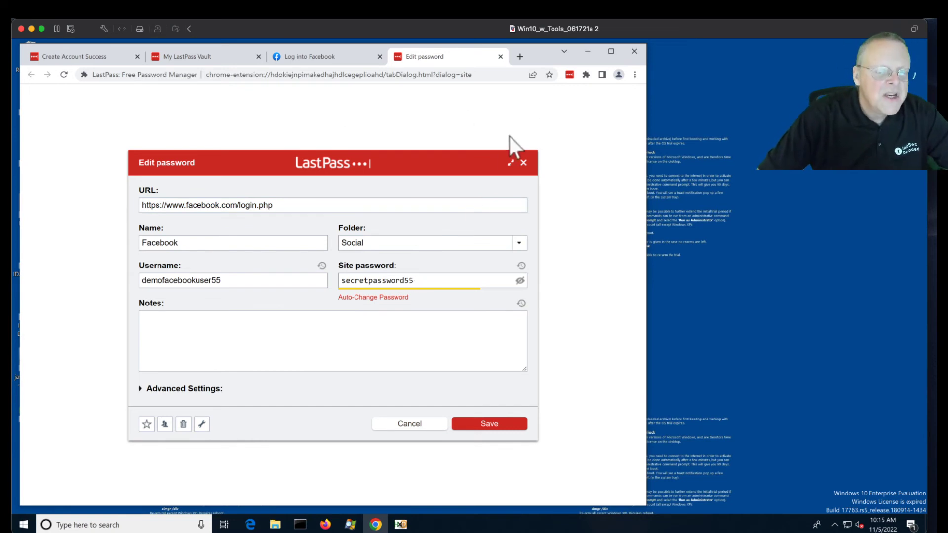
click(586, 53)
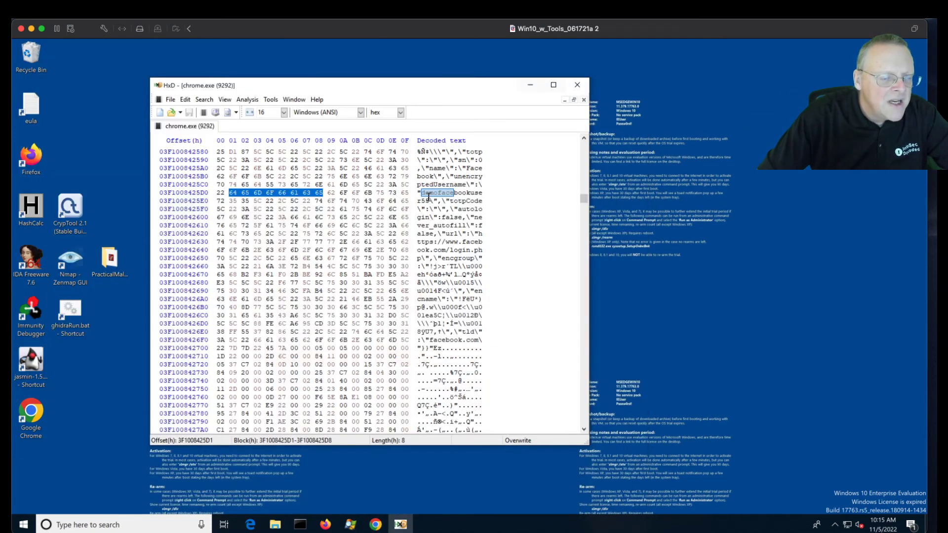
- Search chrome.exe memory for the saved Facebook site password and find it in plaintext
click(303, 152)
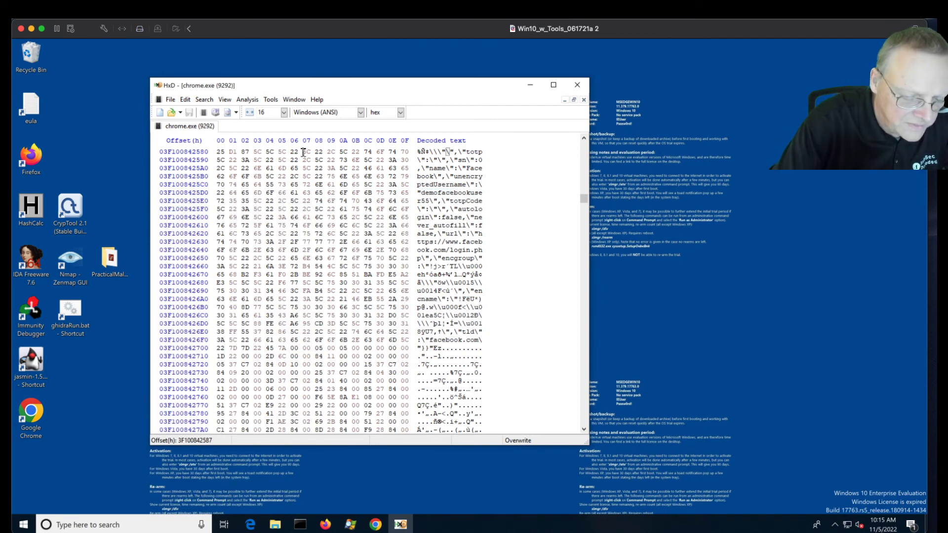
key(ctrl+f)
text(sec)
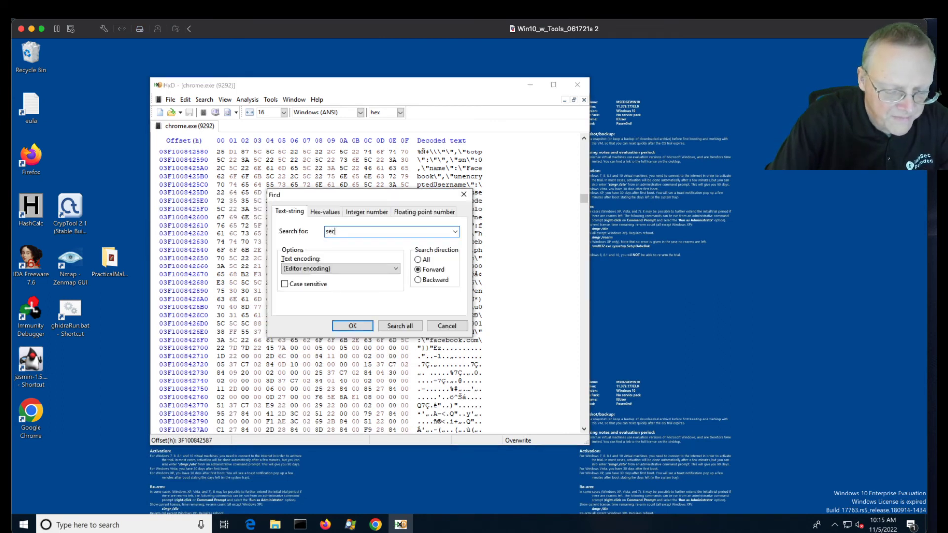
text(retpassword)
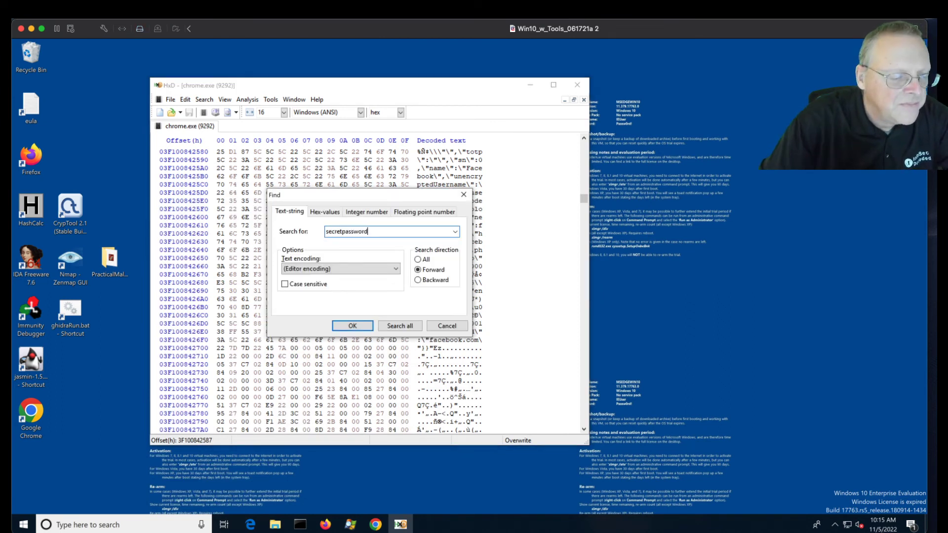
key(Return)
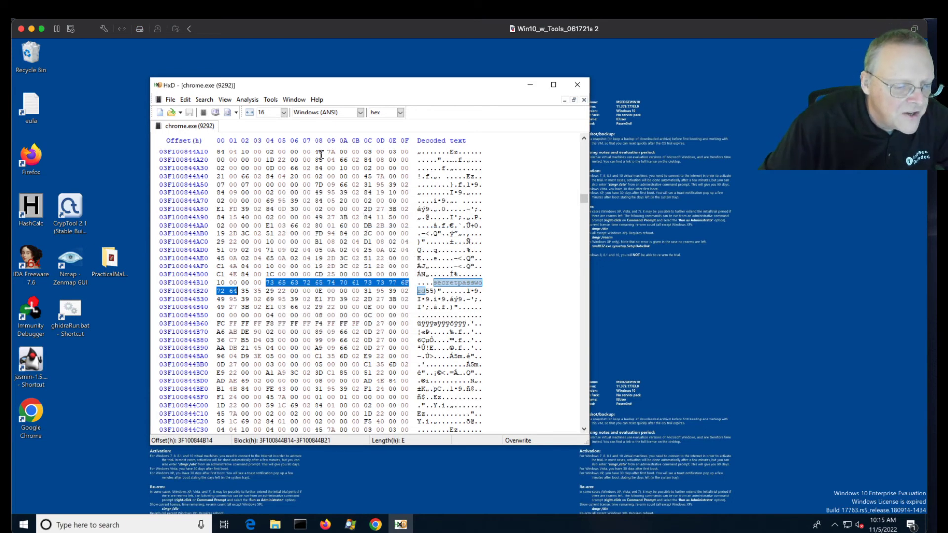
click(438, 300)
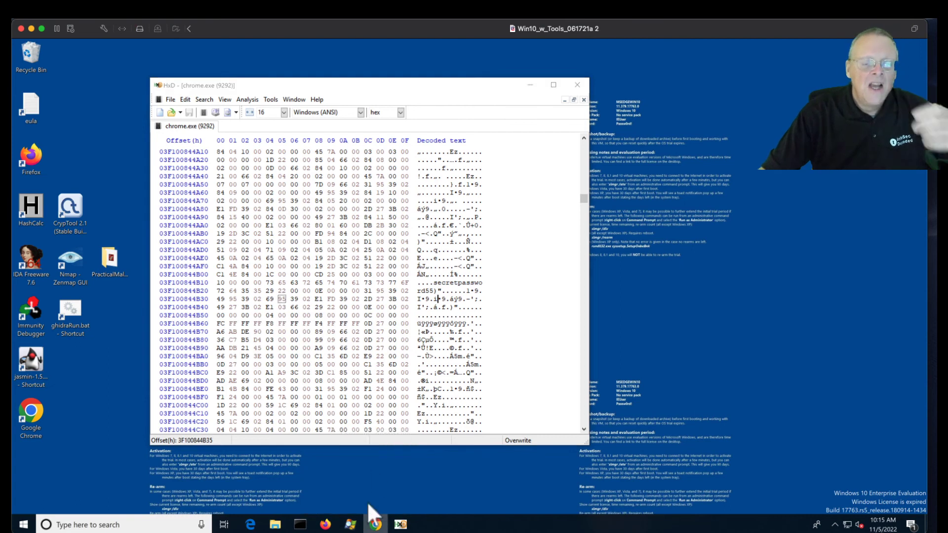
click(374, 525)
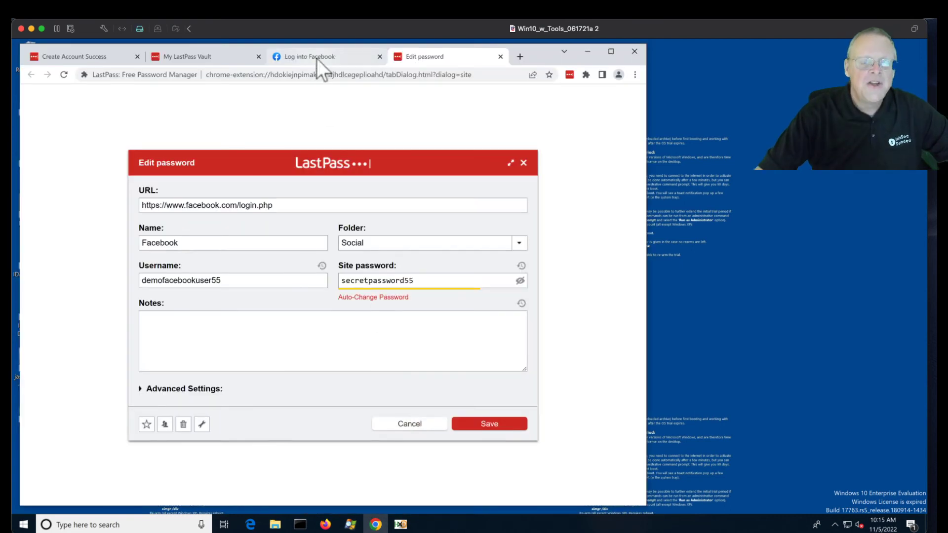
- Return to the 'Log into Facebook' tab, then bring the F 211 project page window into full view
click(316, 58)
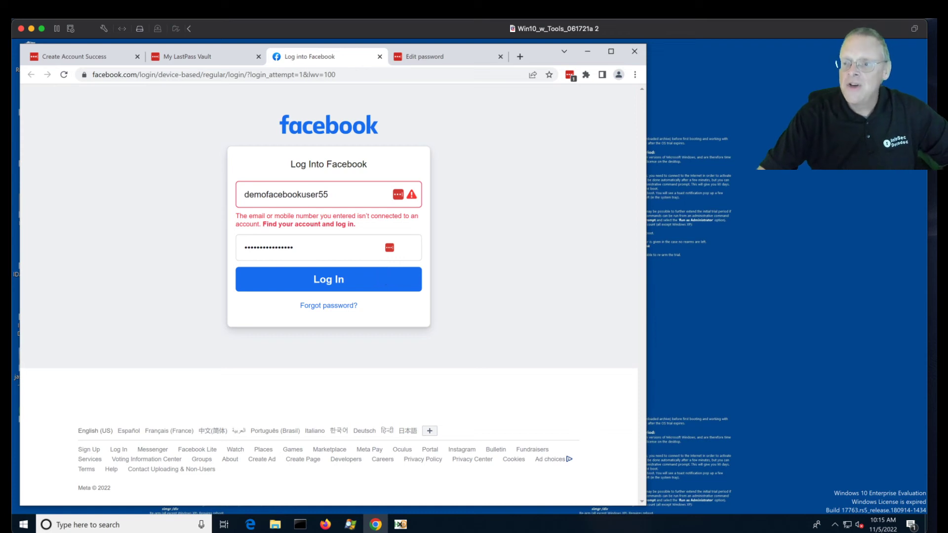
key(super+Tab)
drag(937, 55, 456, 40)
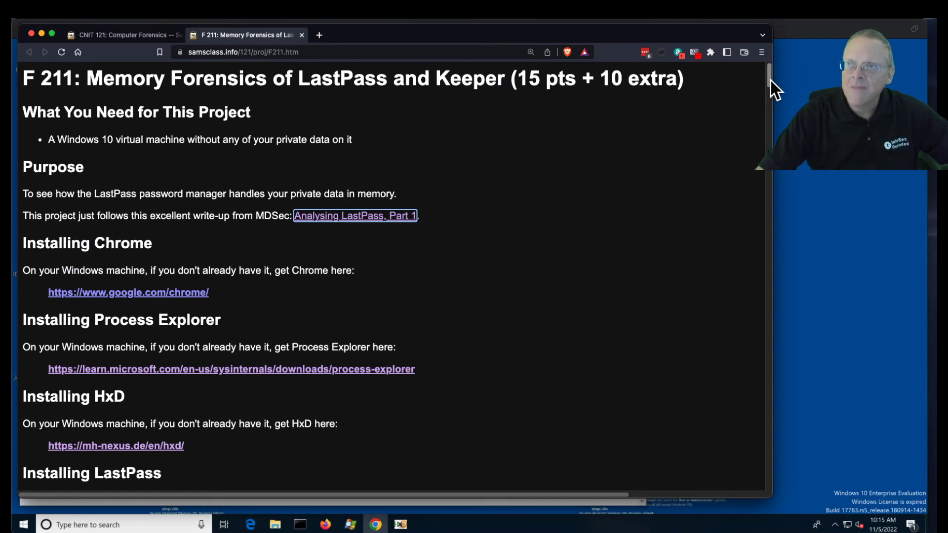
- Scroll the F 211 page down to its HxD example and References, then move Brave aside
drag(771, 81, 742, 444)
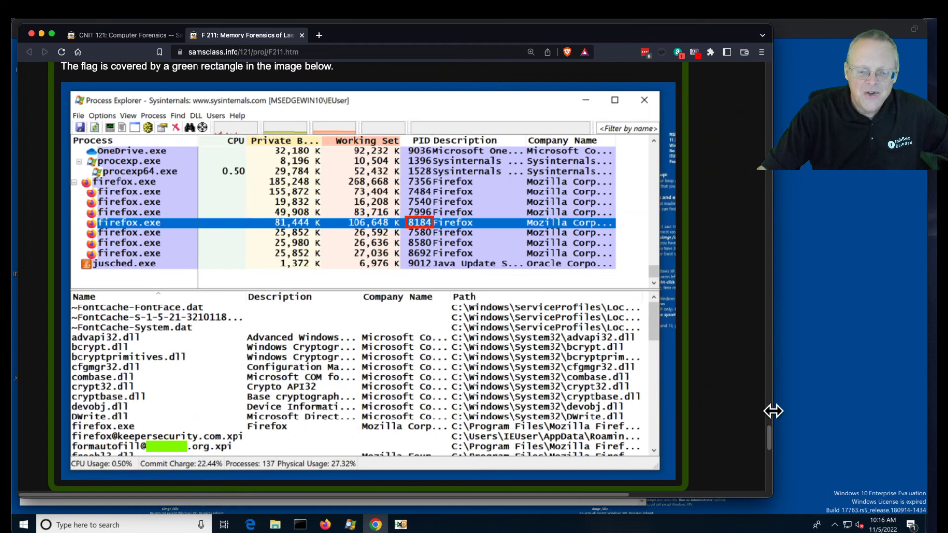
drag(772, 441, 772, 482)
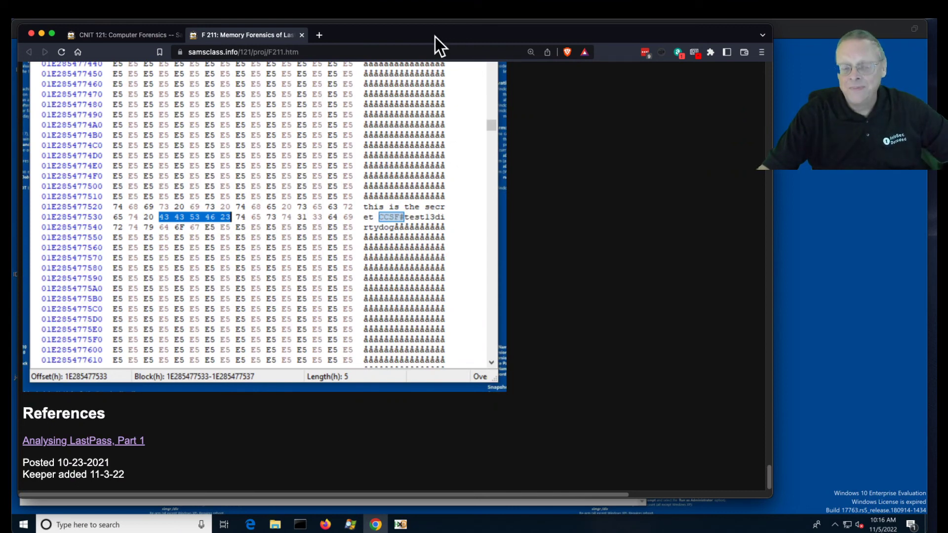
drag(434, 37, 947, 73)
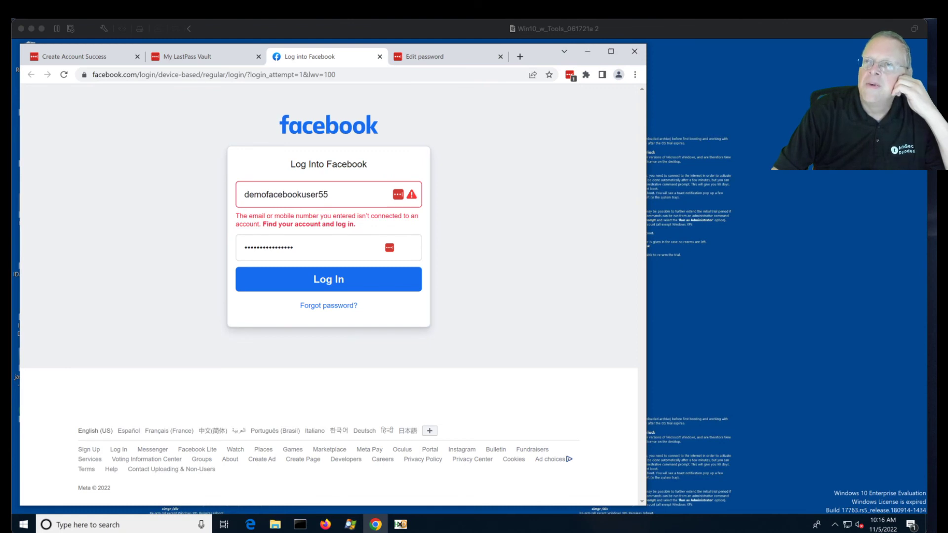
click(536, 174)
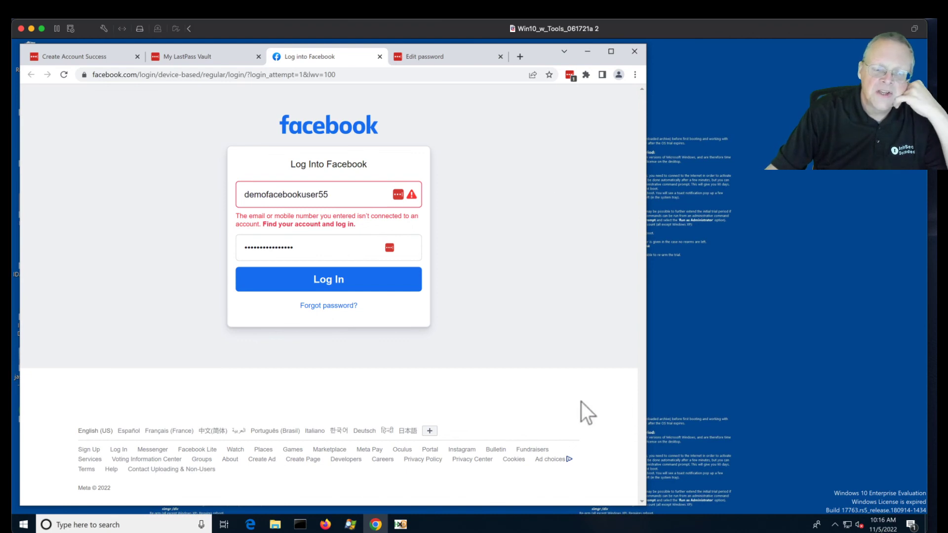